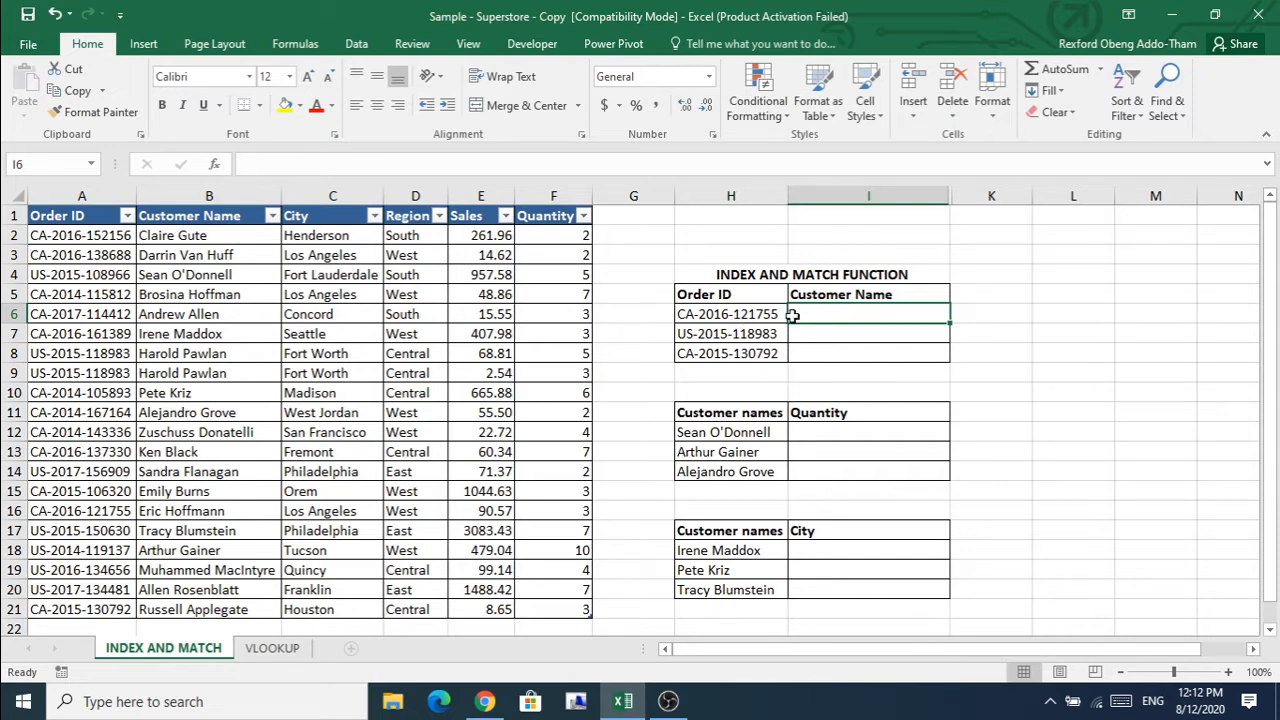
# Step: Start an INDEX formula in I6 with the Customer Name range $B$2:$B$21 as its absolute array
pyautogui.doubleClick(805, 314)
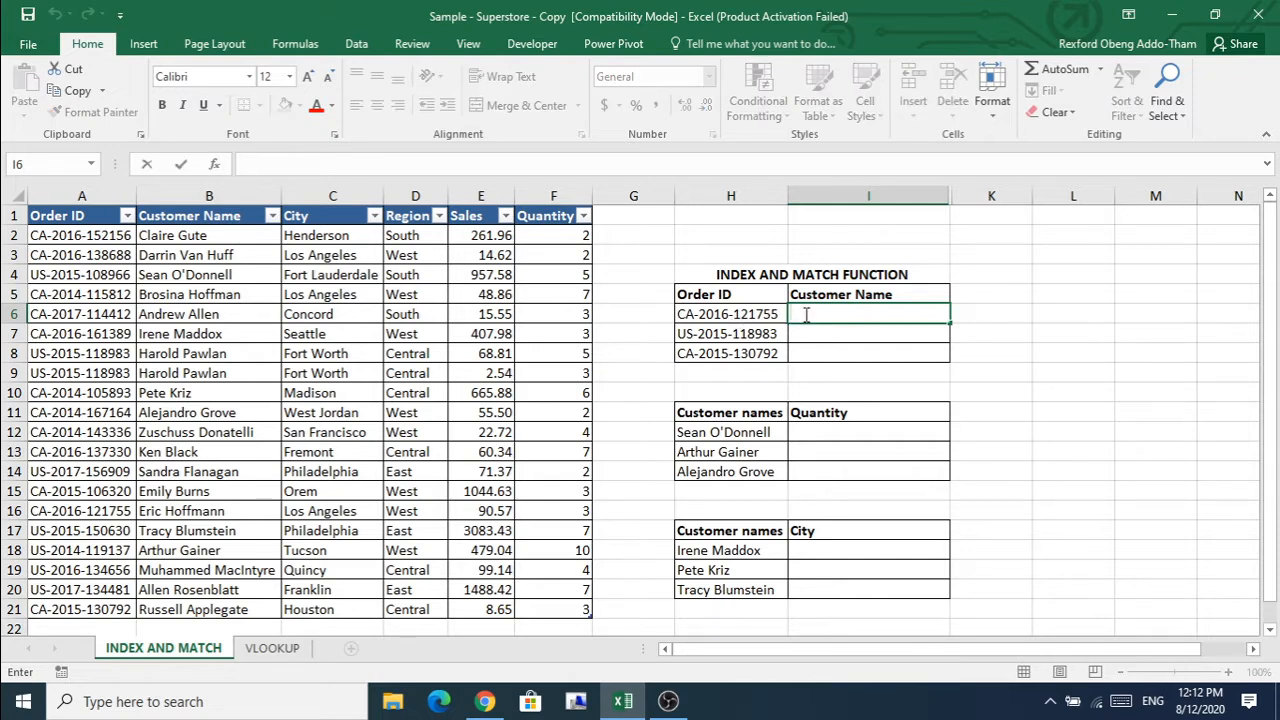
pyautogui.write('=in')
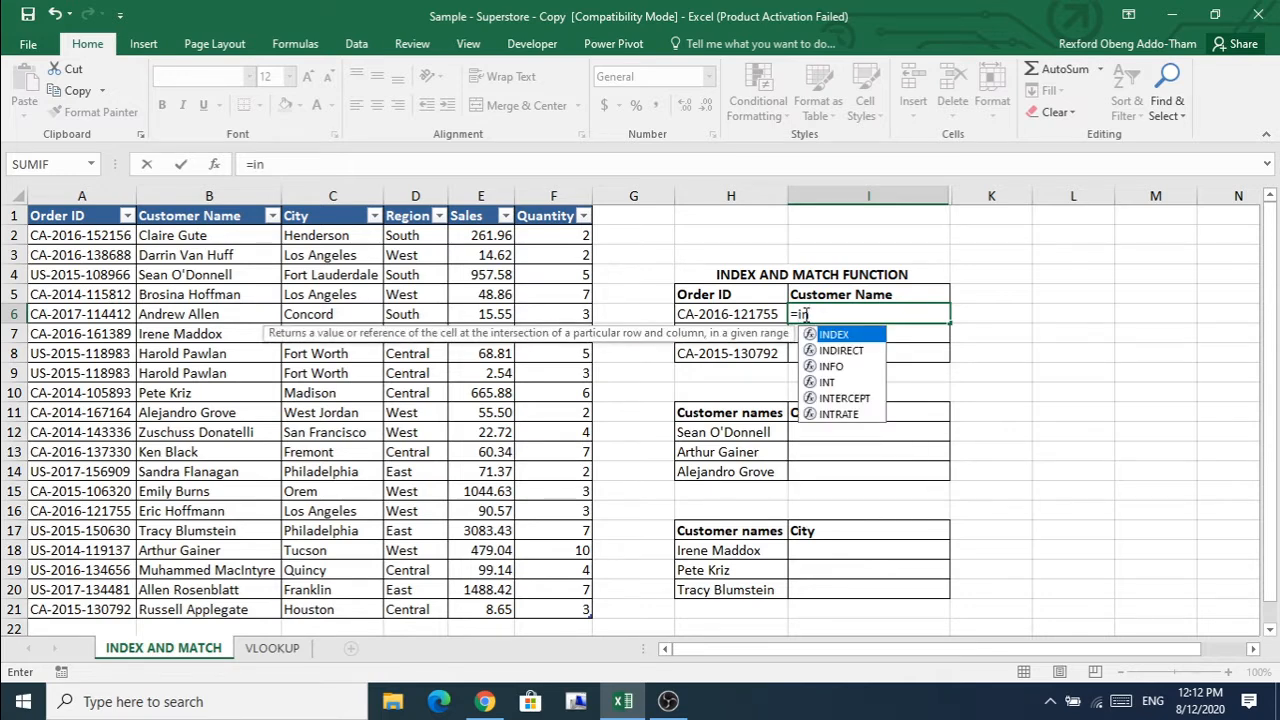
pyautogui.press('Tab')
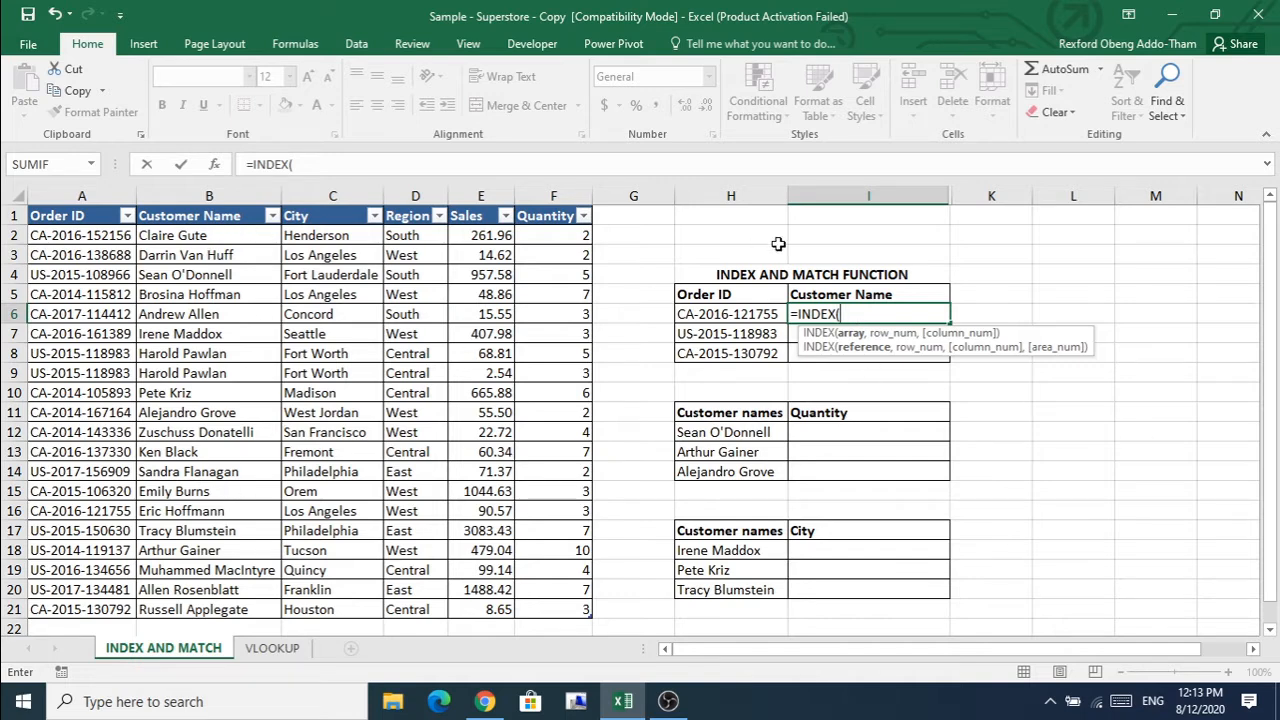
pyautogui.moveTo(225, 235); pyautogui.dragTo(229, 609)
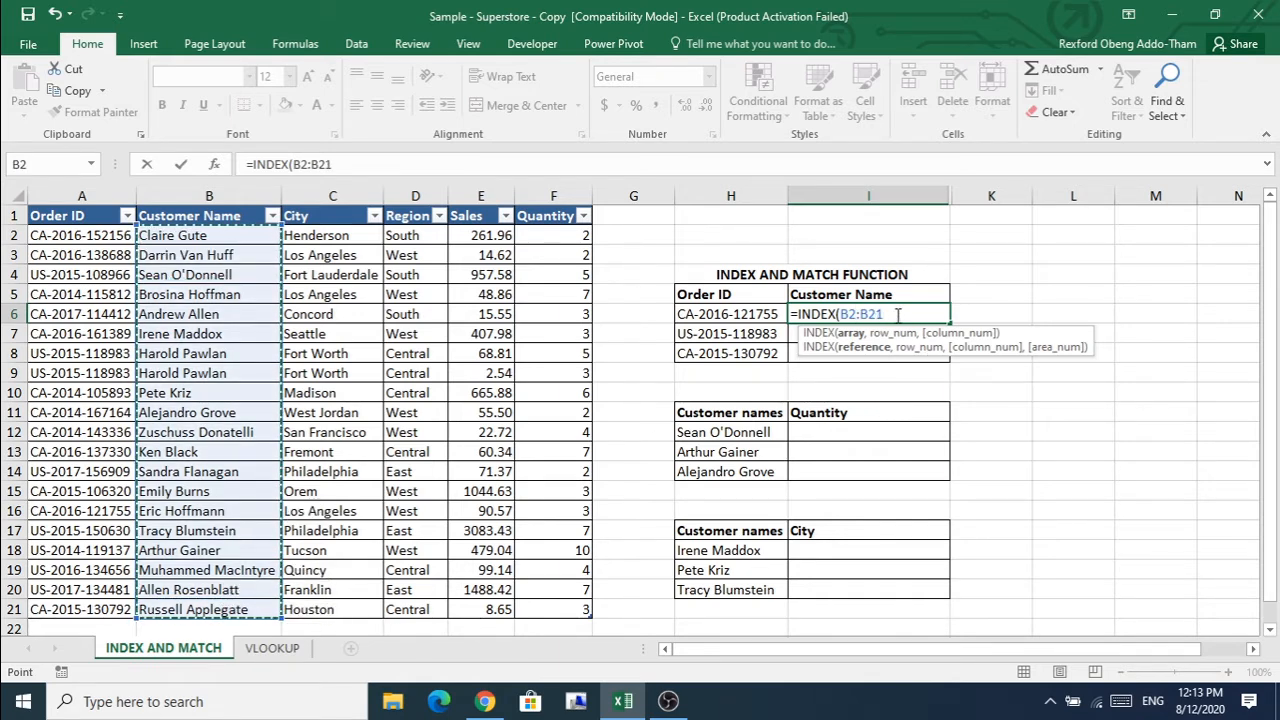
pyautogui.press('F4')
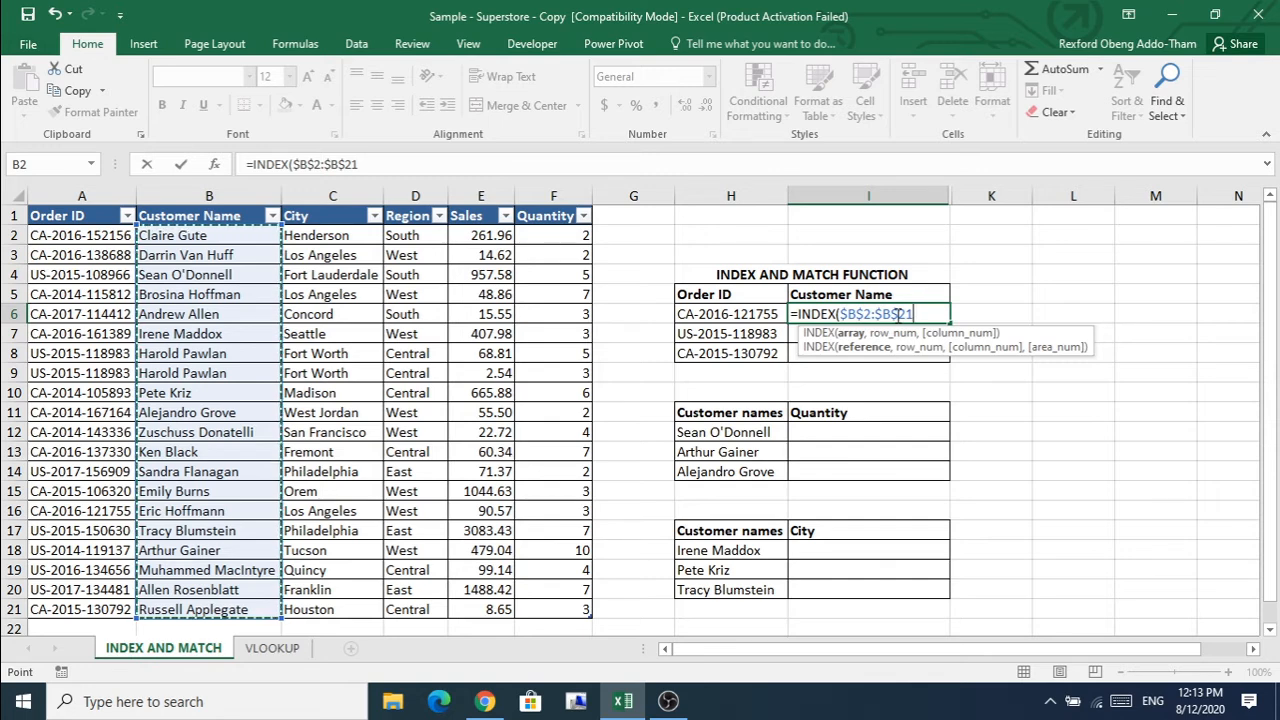
pyautogui.write(',')
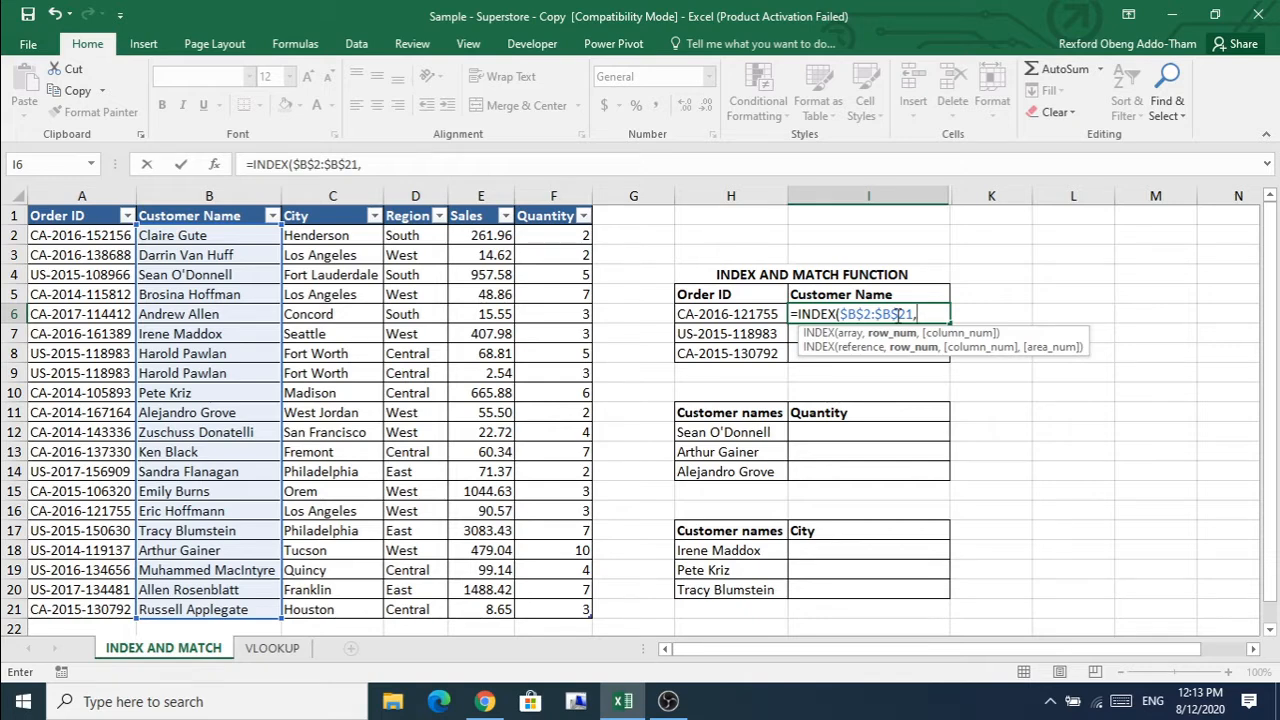
# Step: Complete the I6 formula with a nested MATCH that looks up H6 in $A$2:$A$21 with exact match type 0
pyautogui.write('mat')
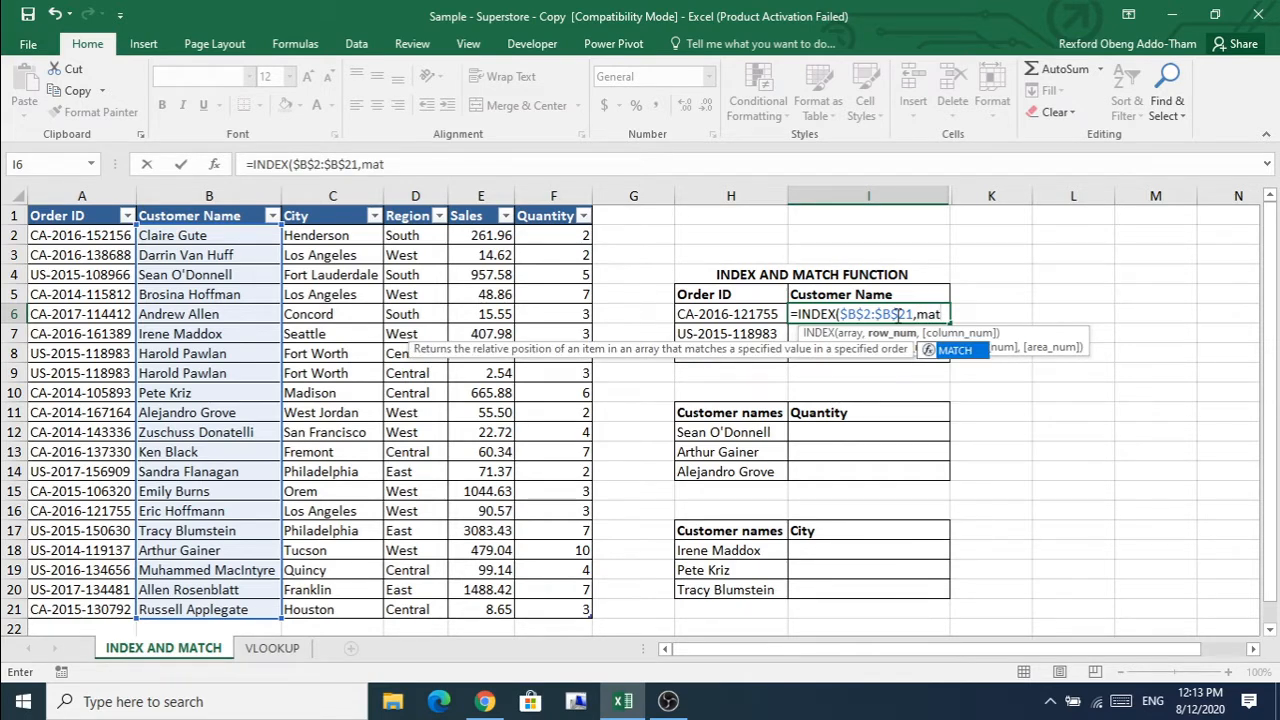
pyautogui.press('Tab')
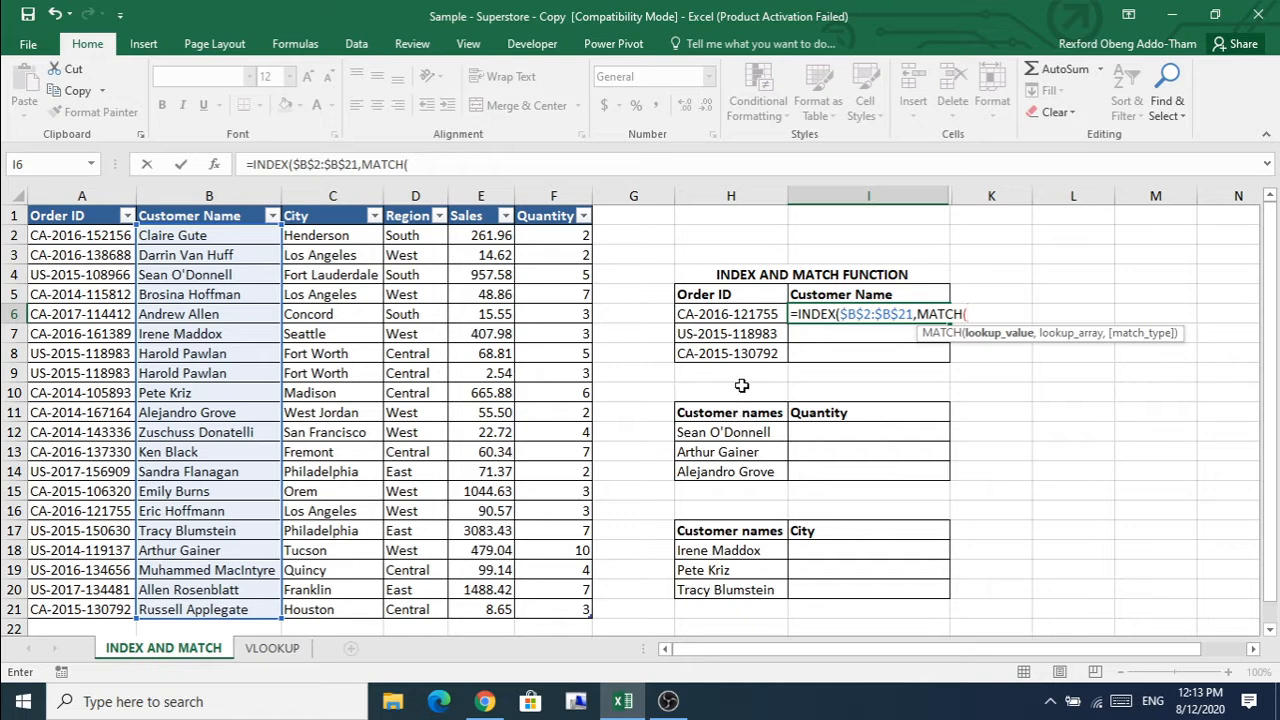
pyautogui.click(737, 318)
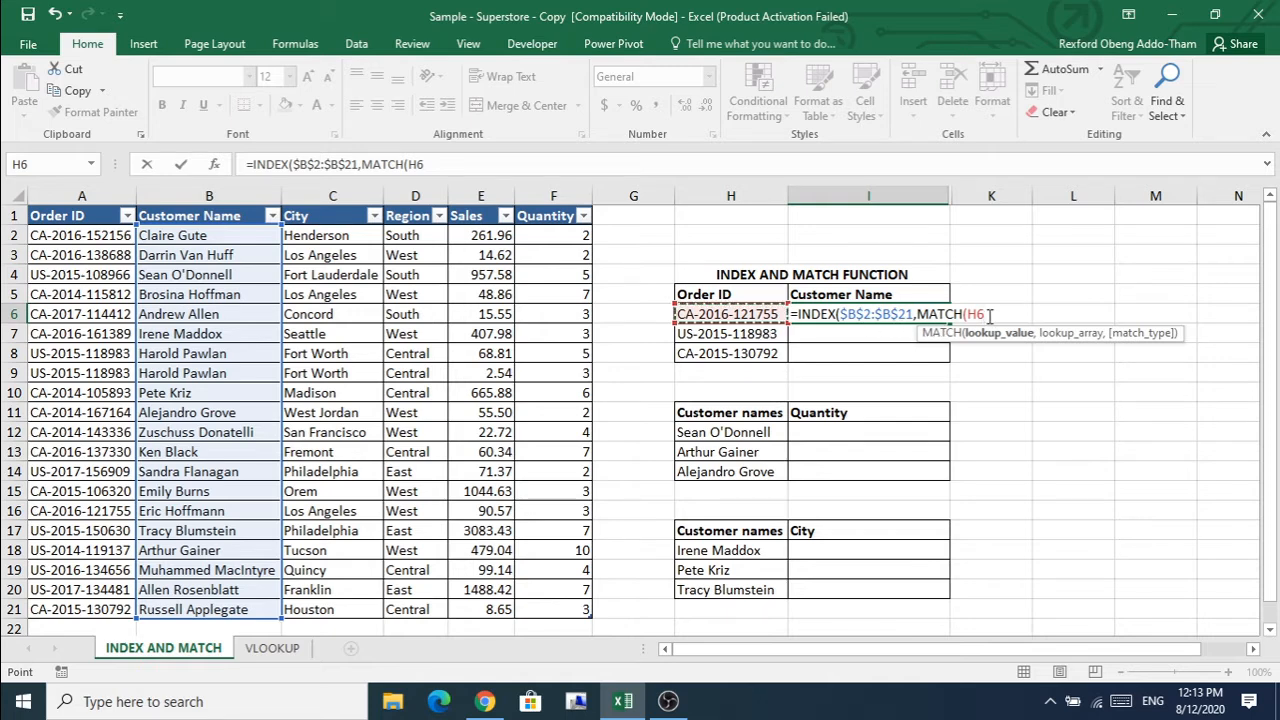
pyautogui.write(',')
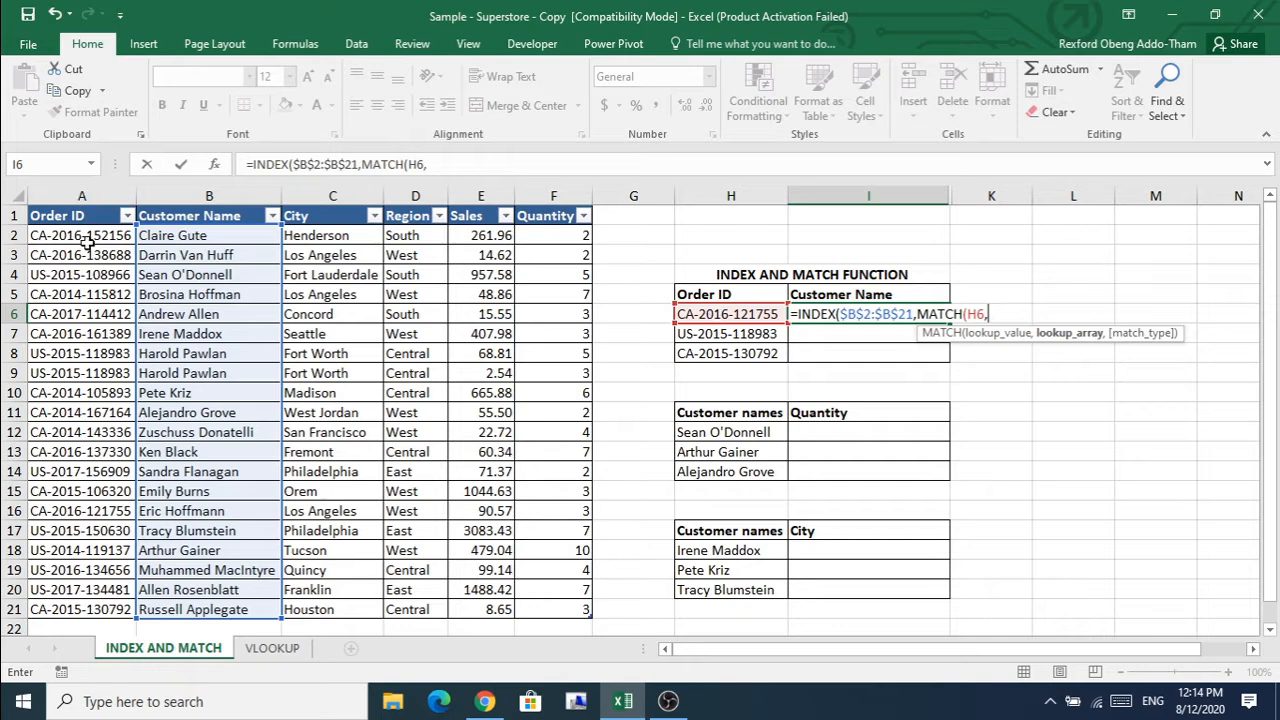
pyautogui.moveTo(88, 240); pyautogui.dragTo(101, 607)
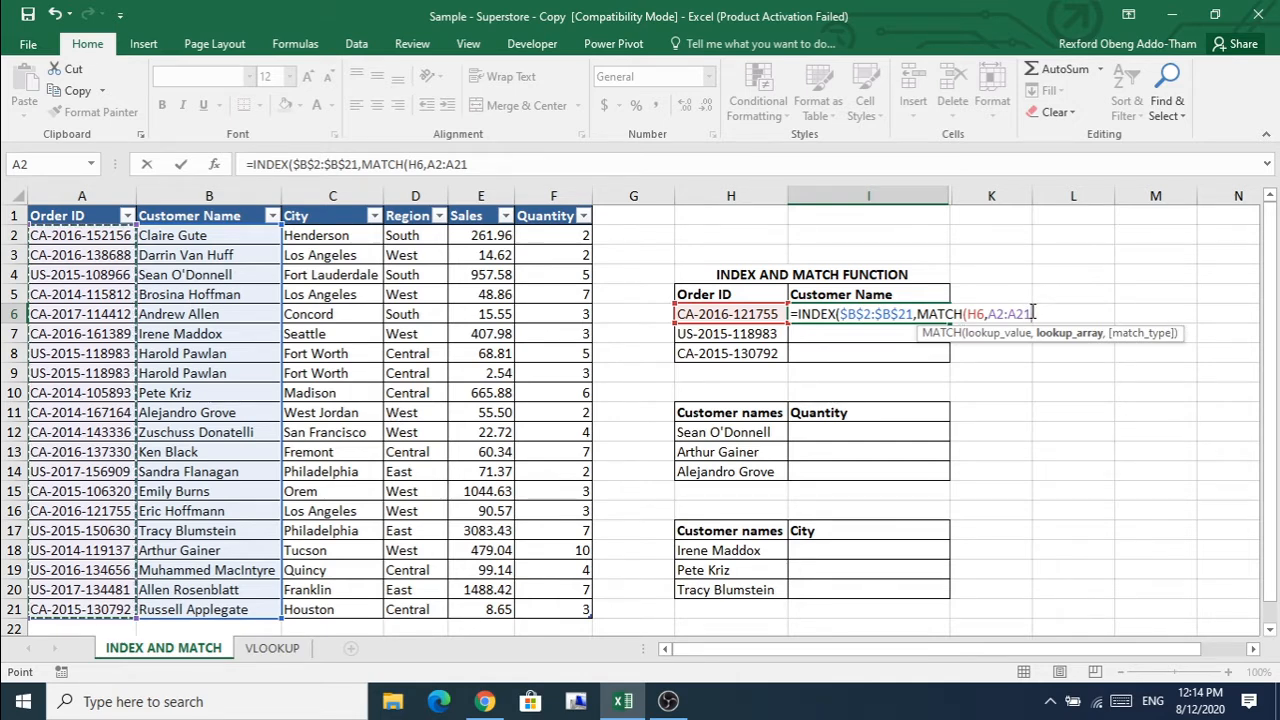
pyautogui.press('F4')
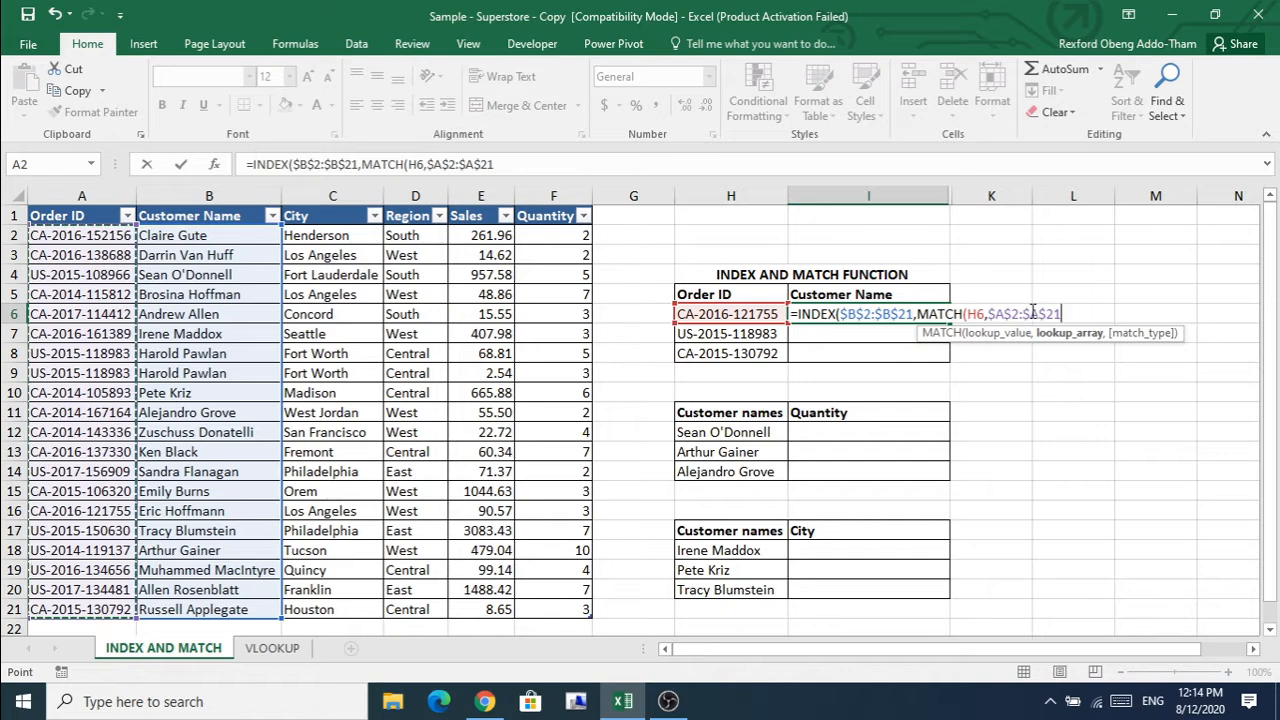
pyautogui.write(',')
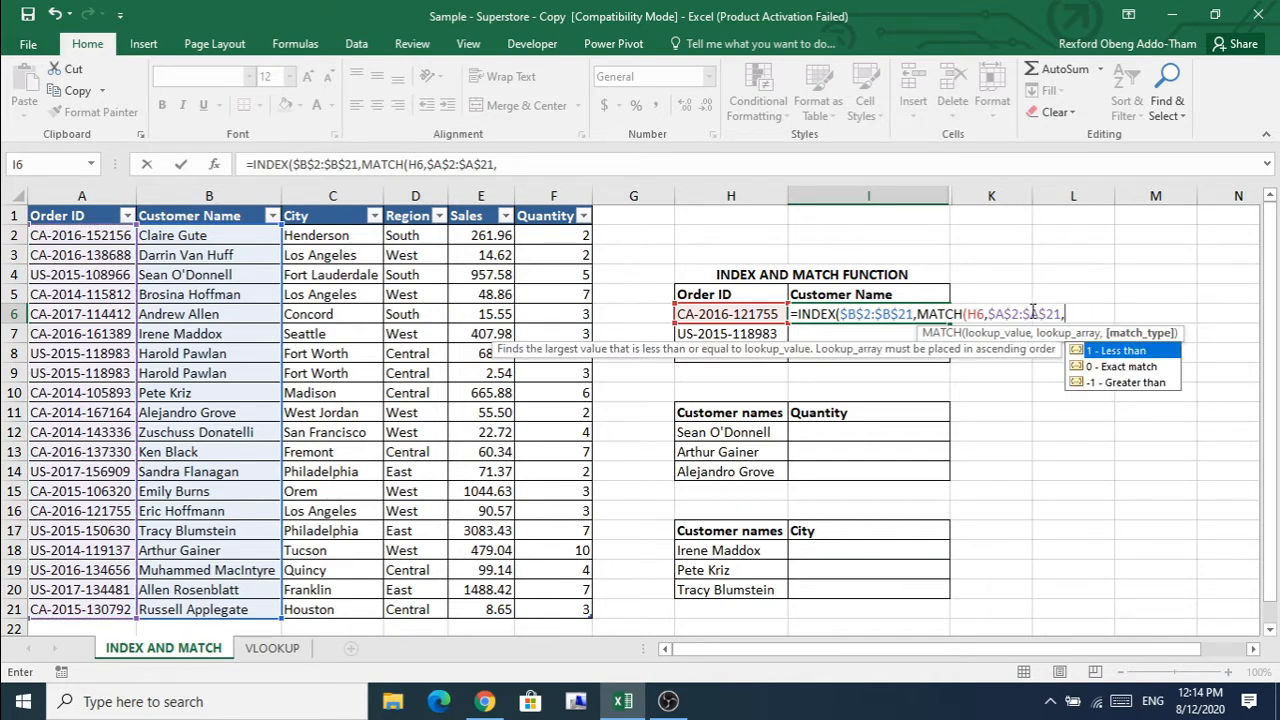
pyautogui.write('0)')
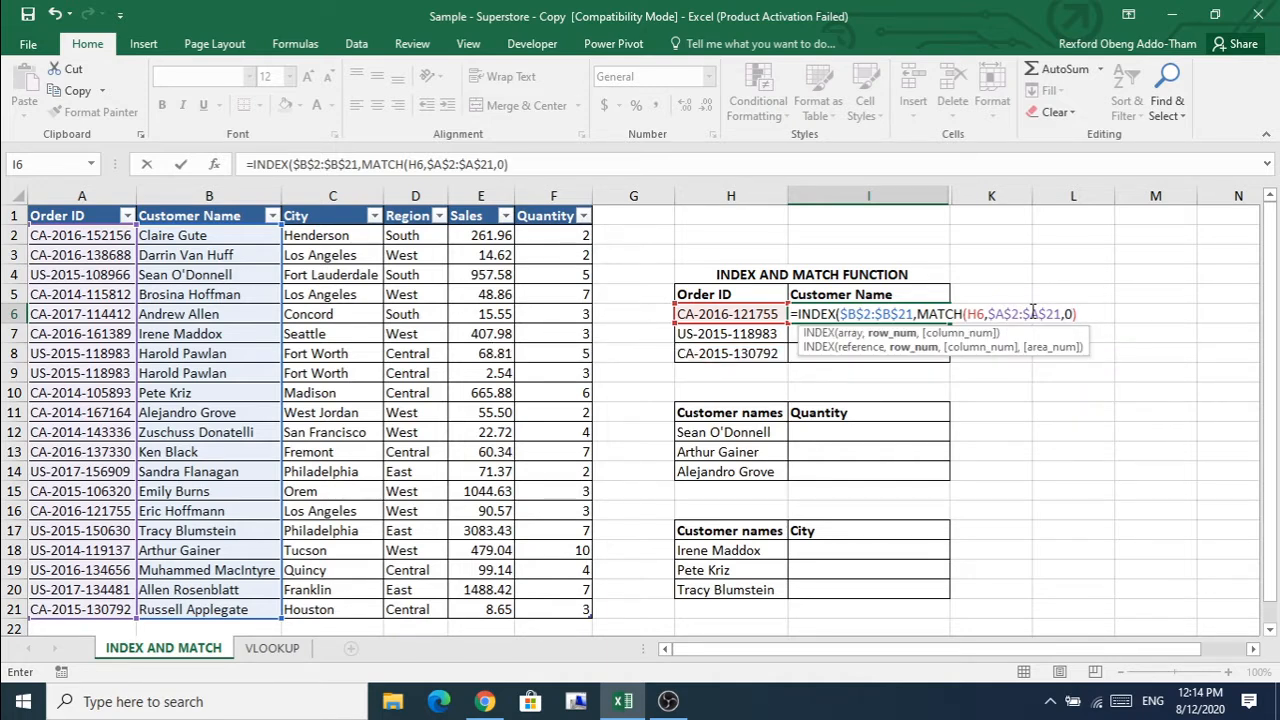
pyautogui.write(')')
pyautogui.hotkey('ctrl', 'Return')
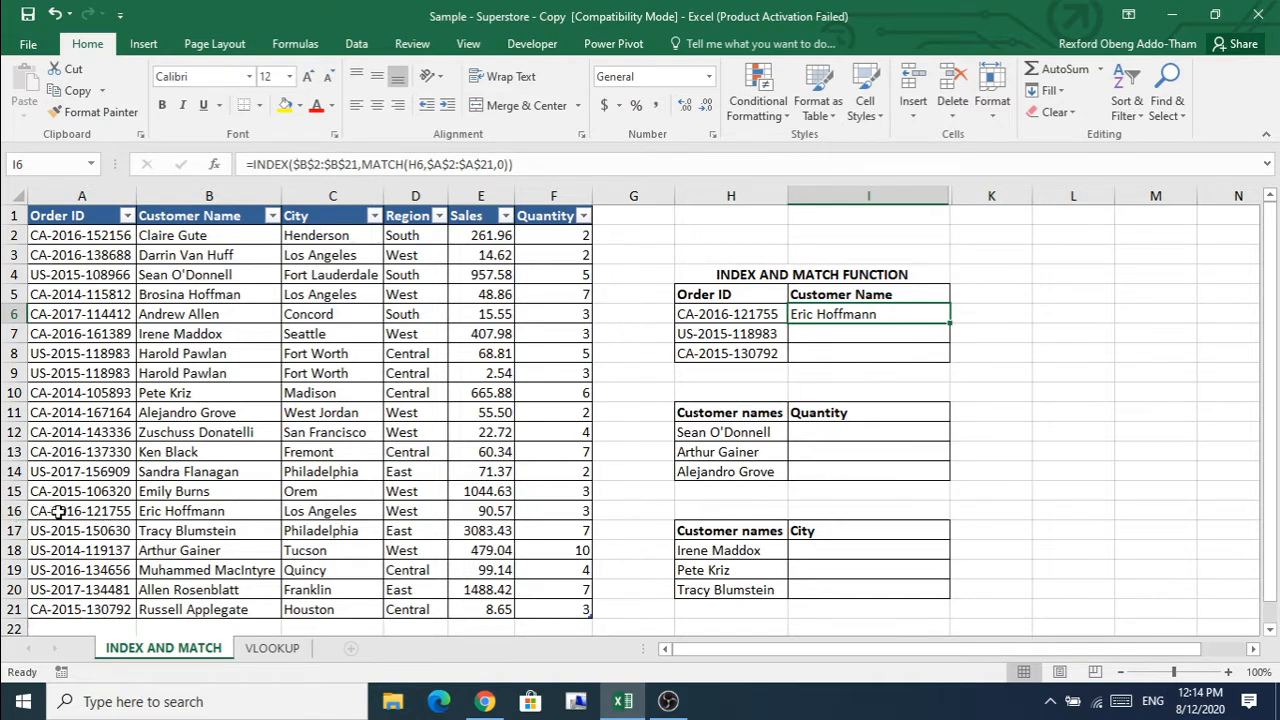
# Step: Check the looked-up order and its customer in row 16, and fill the I6 formula down through I8
pyautogui.click(88, 513)
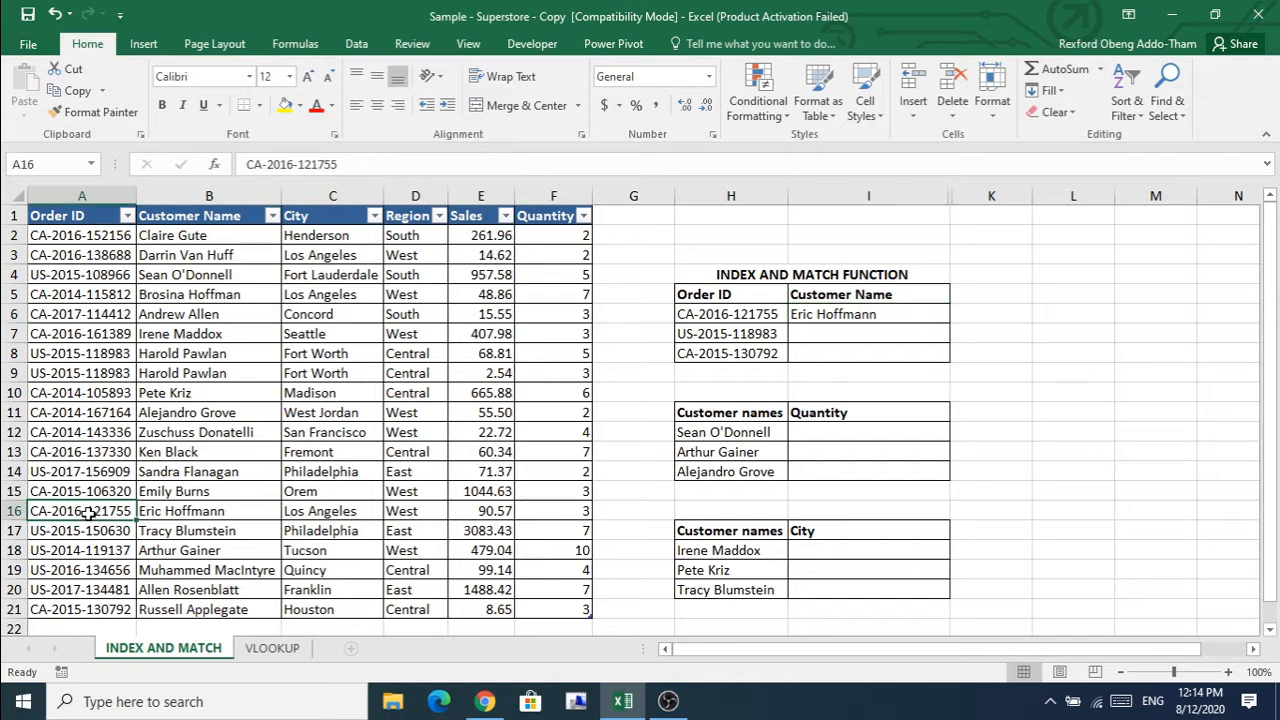
pyautogui.click(187, 512)
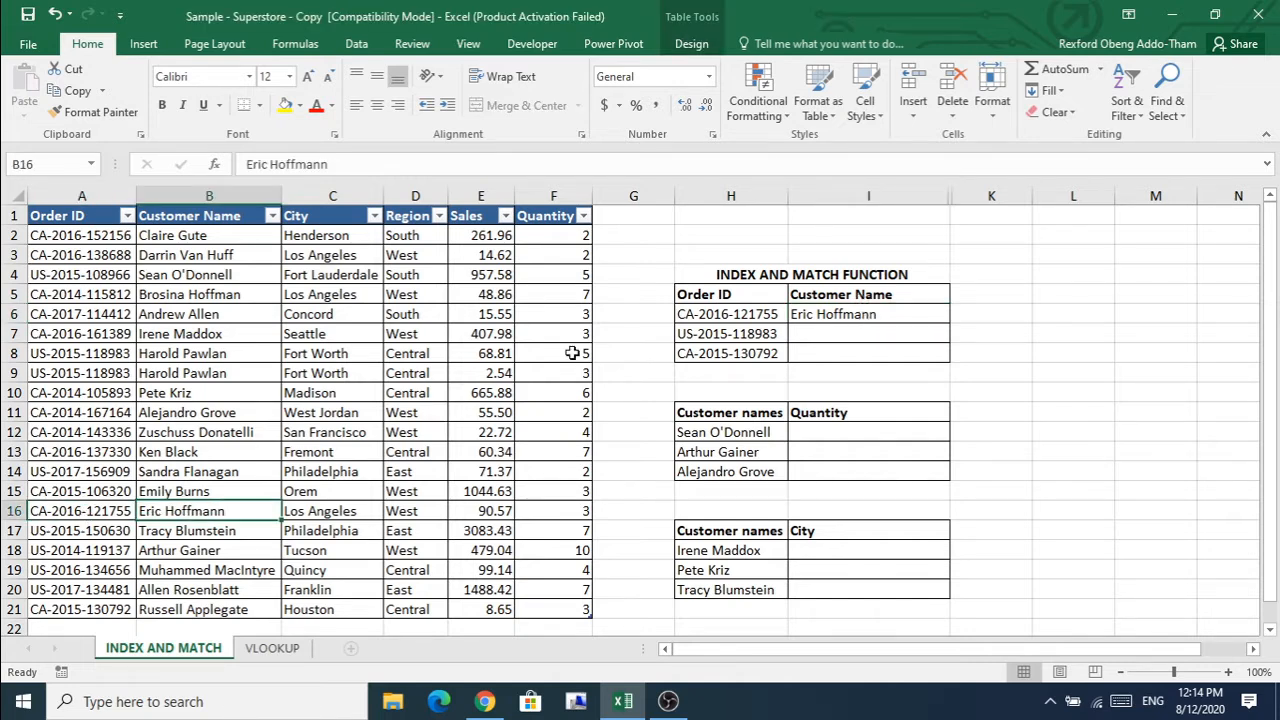
pyautogui.click(872, 314)
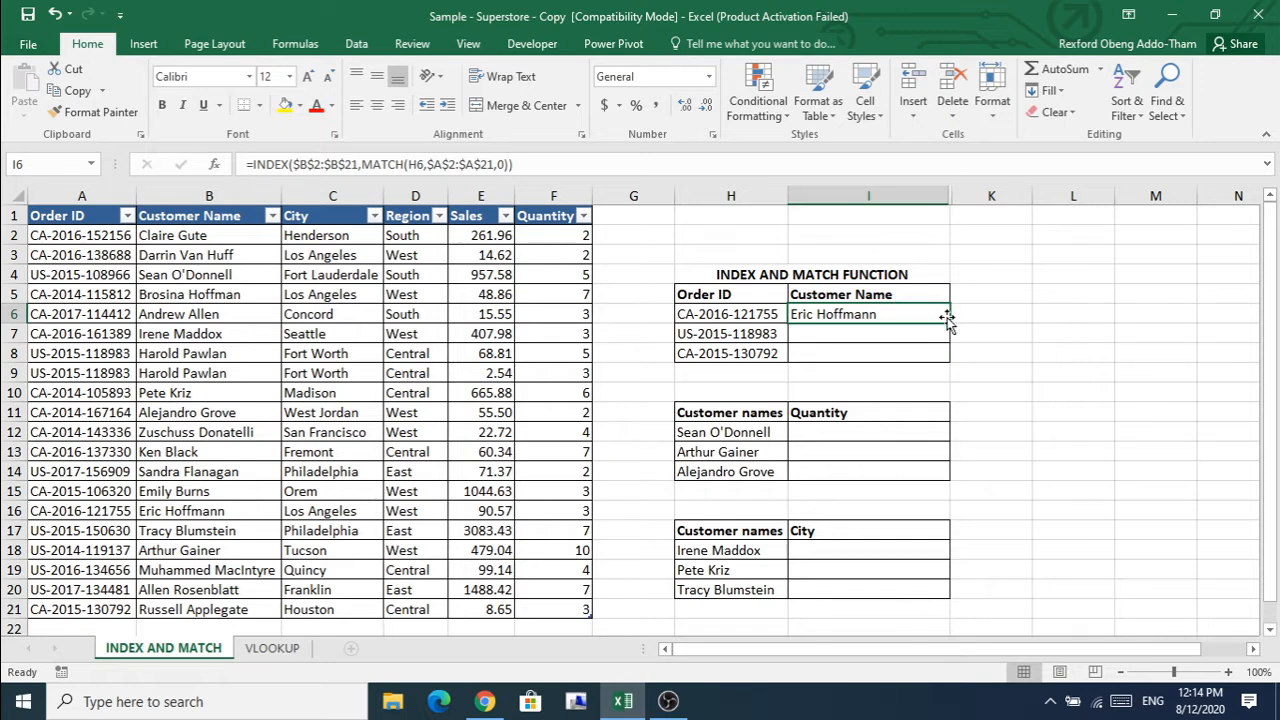
pyautogui.moveTo(948, 320); pyautogui.dragTo(946, 359)
pyautogui.click(909, 331)
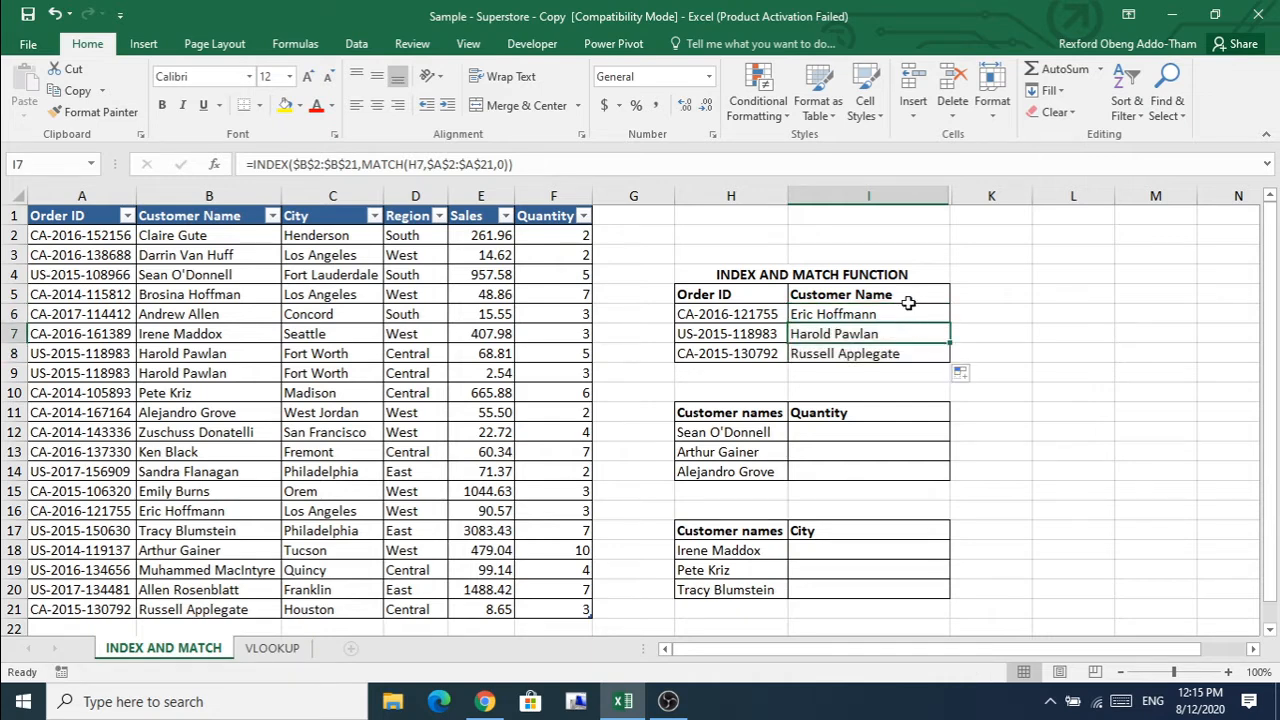
pyautogui.click(904, 318)
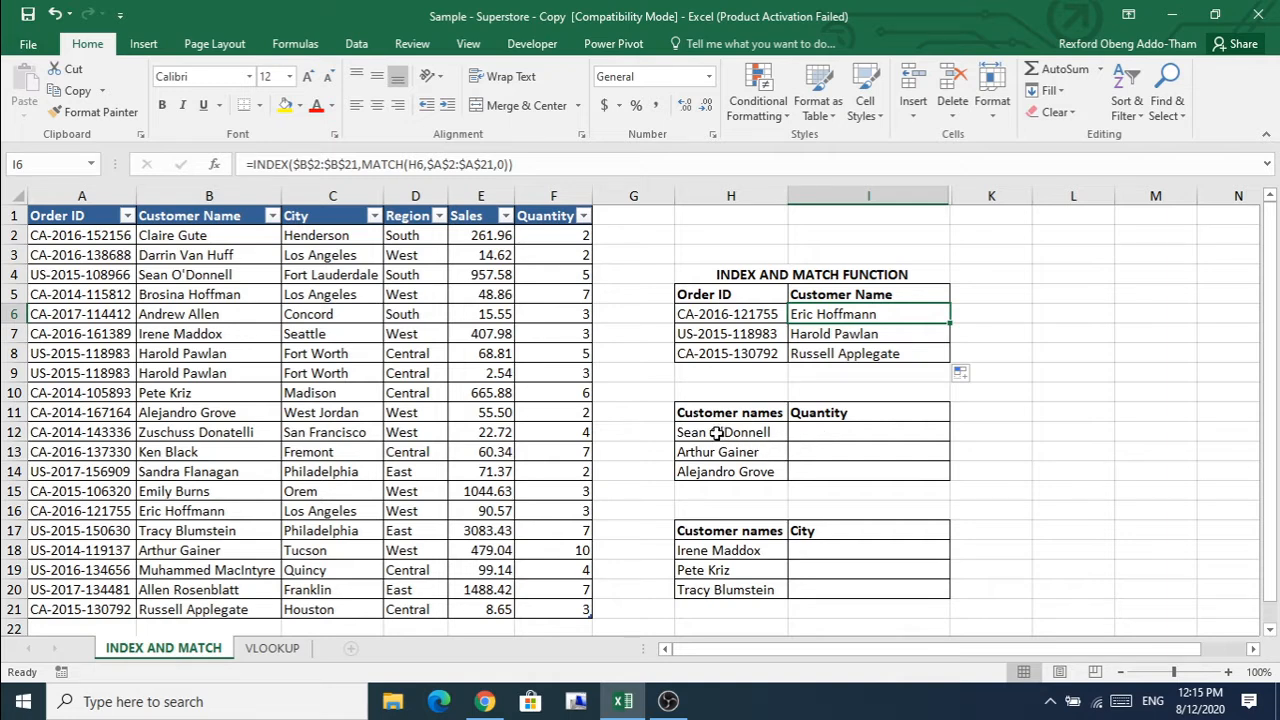
# Step: Start an INDEX formula in I12 with the Quantity range $F$2:$F$22 as its absolute array
pyautogui.click(797, 432)
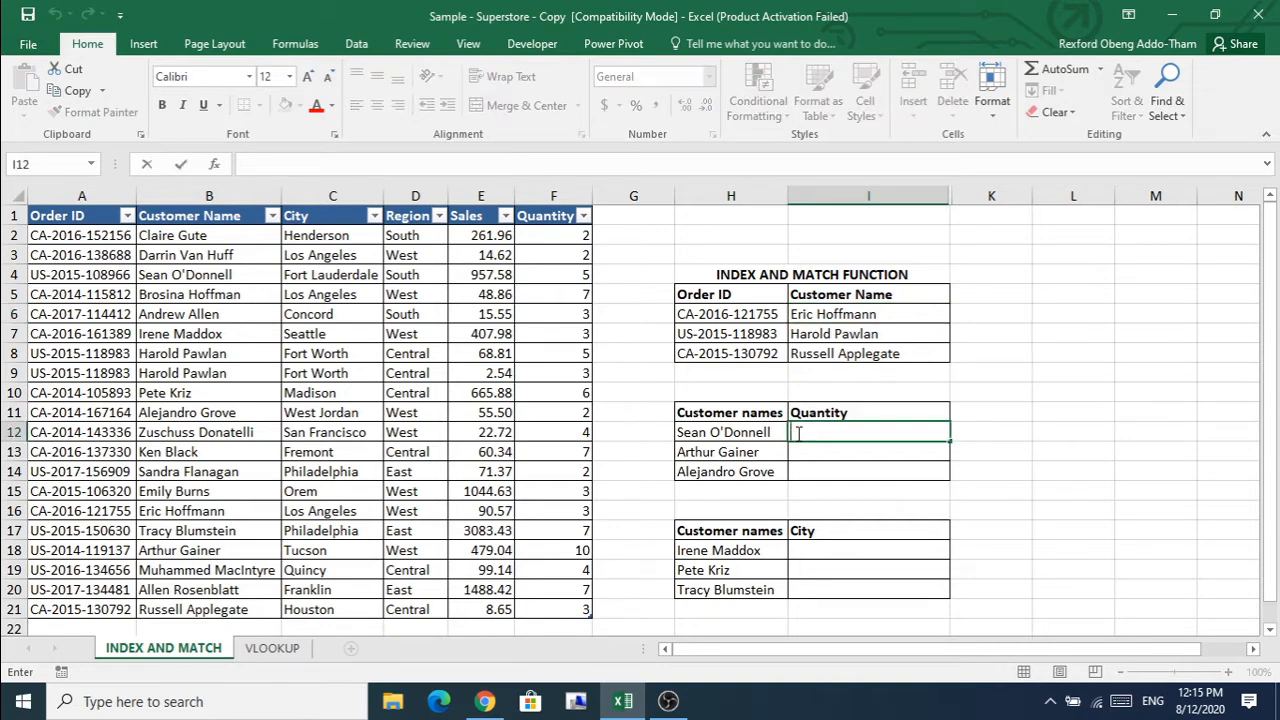
pyautogui.write('=')
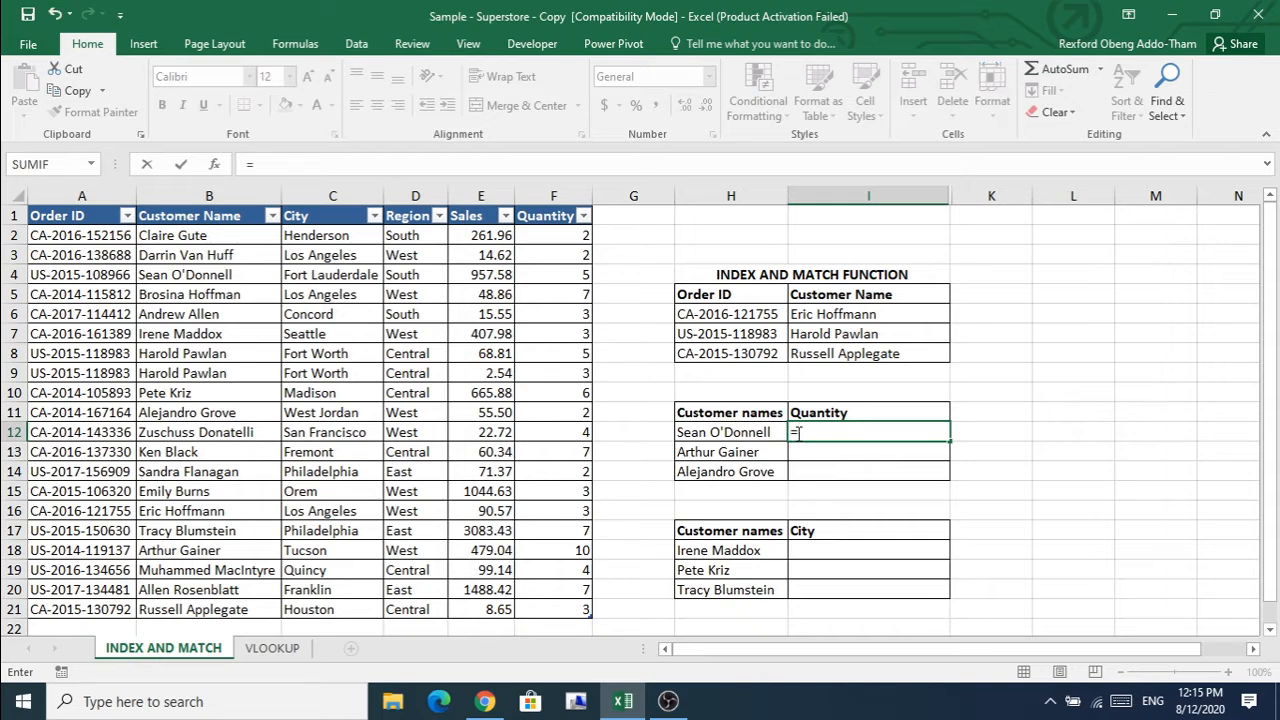
pyautogui.write('in')
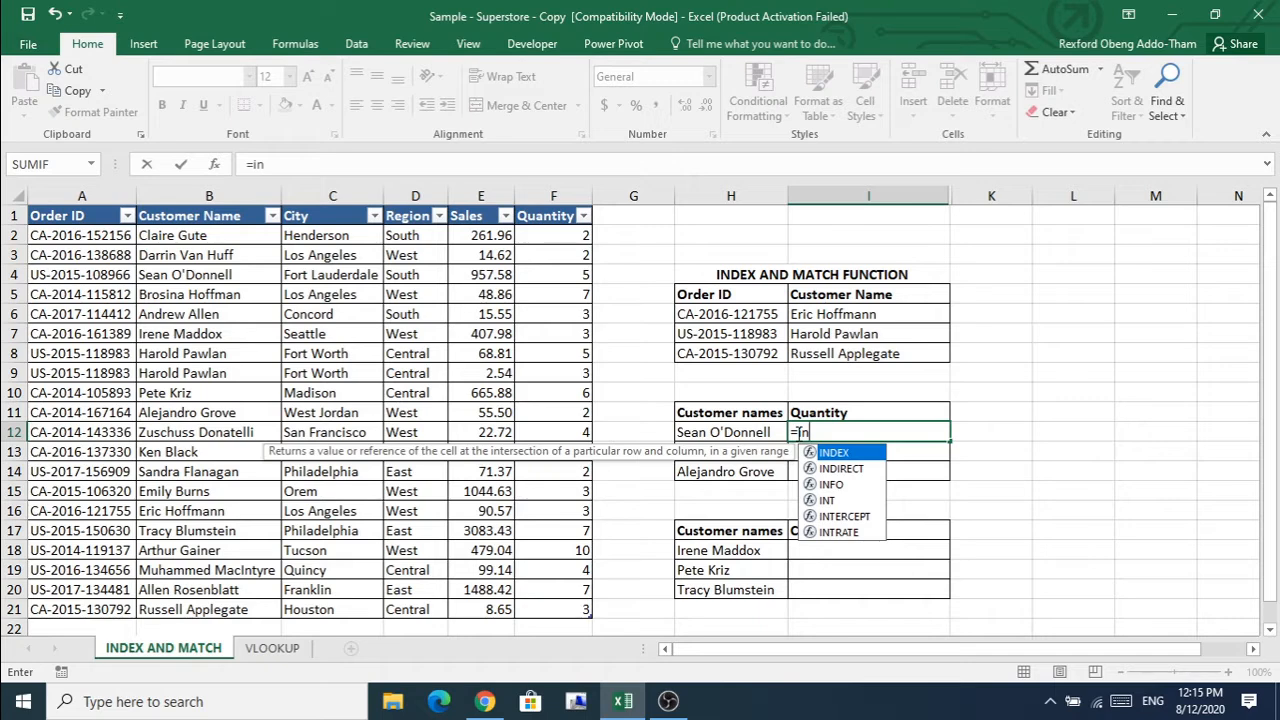
pyautogui.press('Tab')
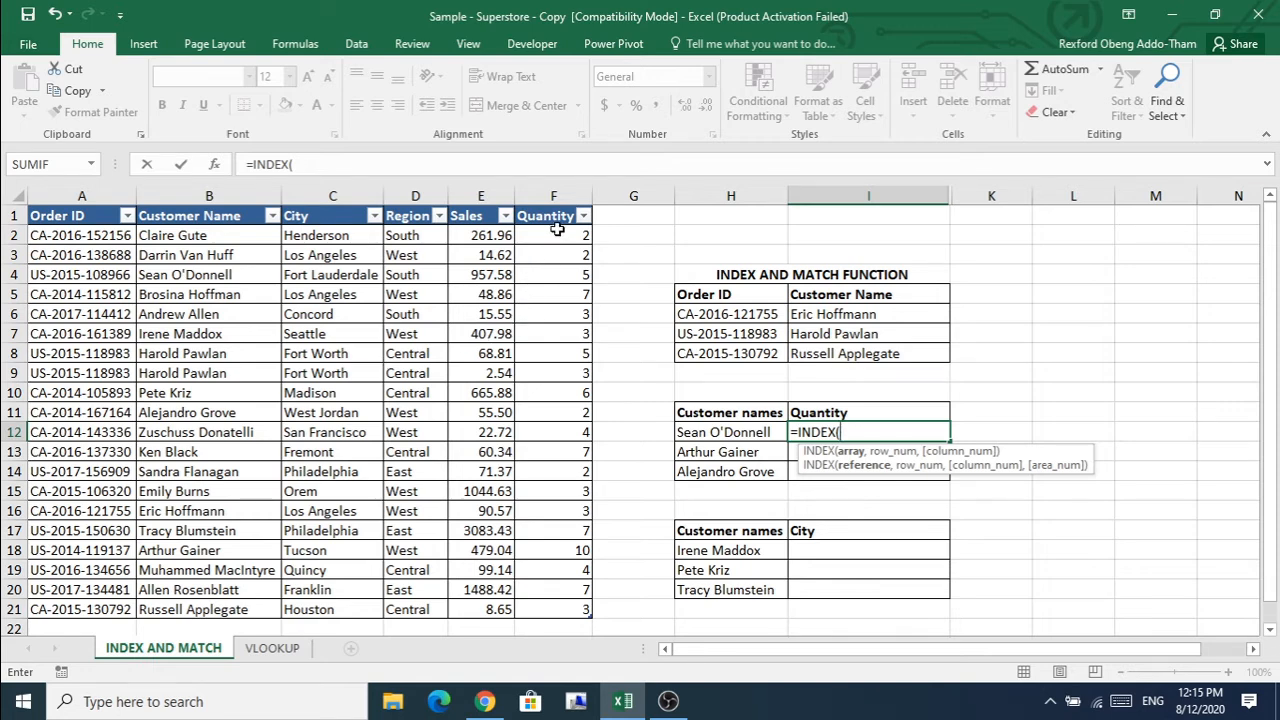
pyautogui.moveTo(557, 230); pyautogui.dragTo(552, 619)
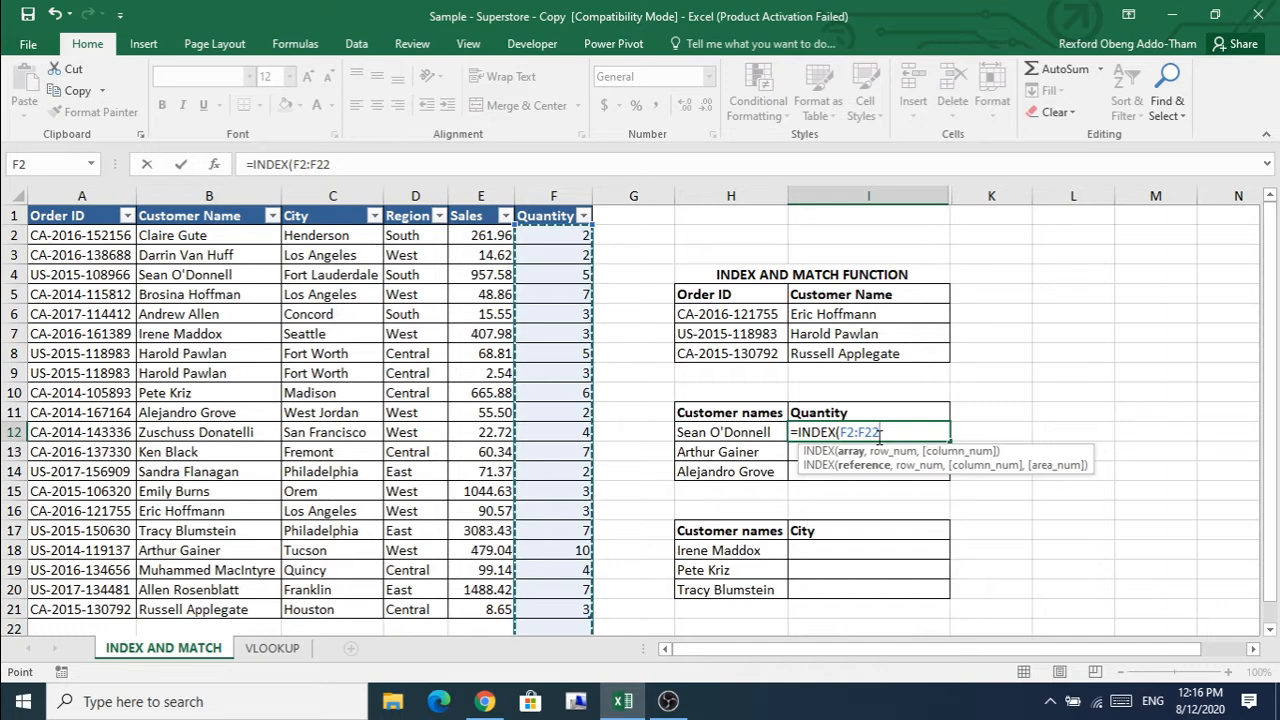
pyautogui.press('F4')
pyautogui.write(',')
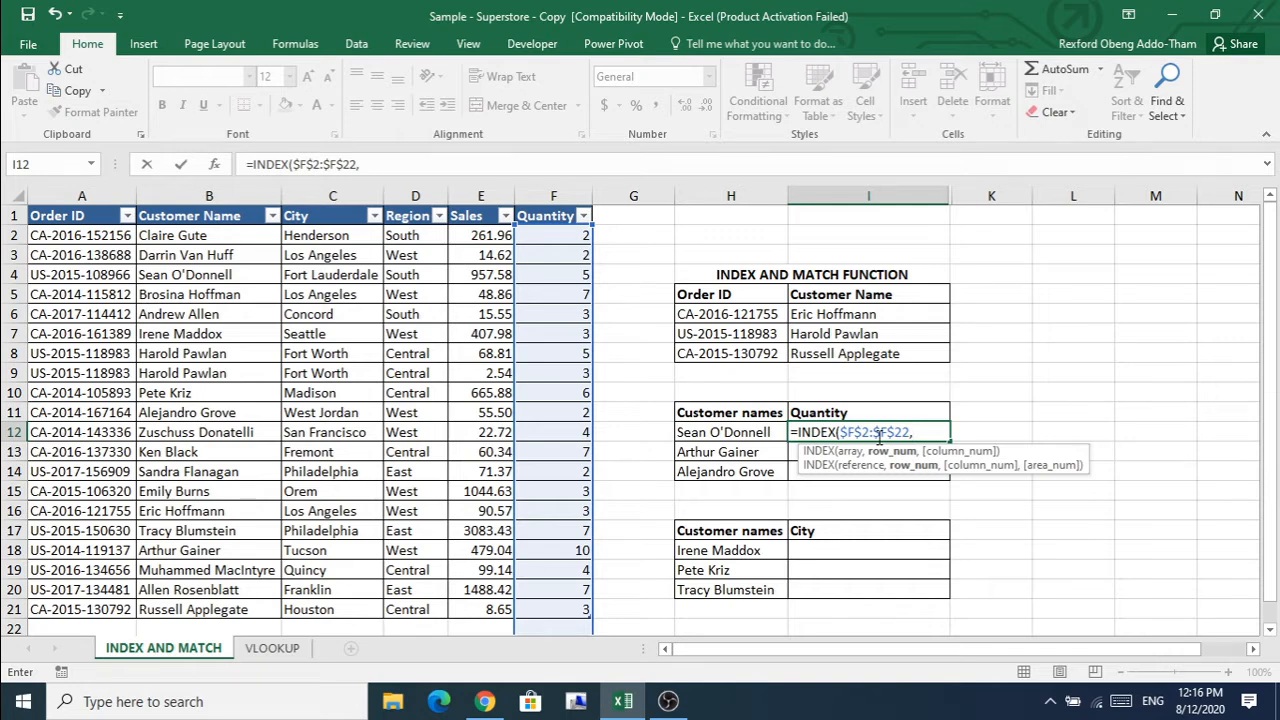
# Step: Complete the I12 formula with a nested MATCH that looks up H12 in $B$2:$B$21 with exact match type 0
pyautogui.write('mat')
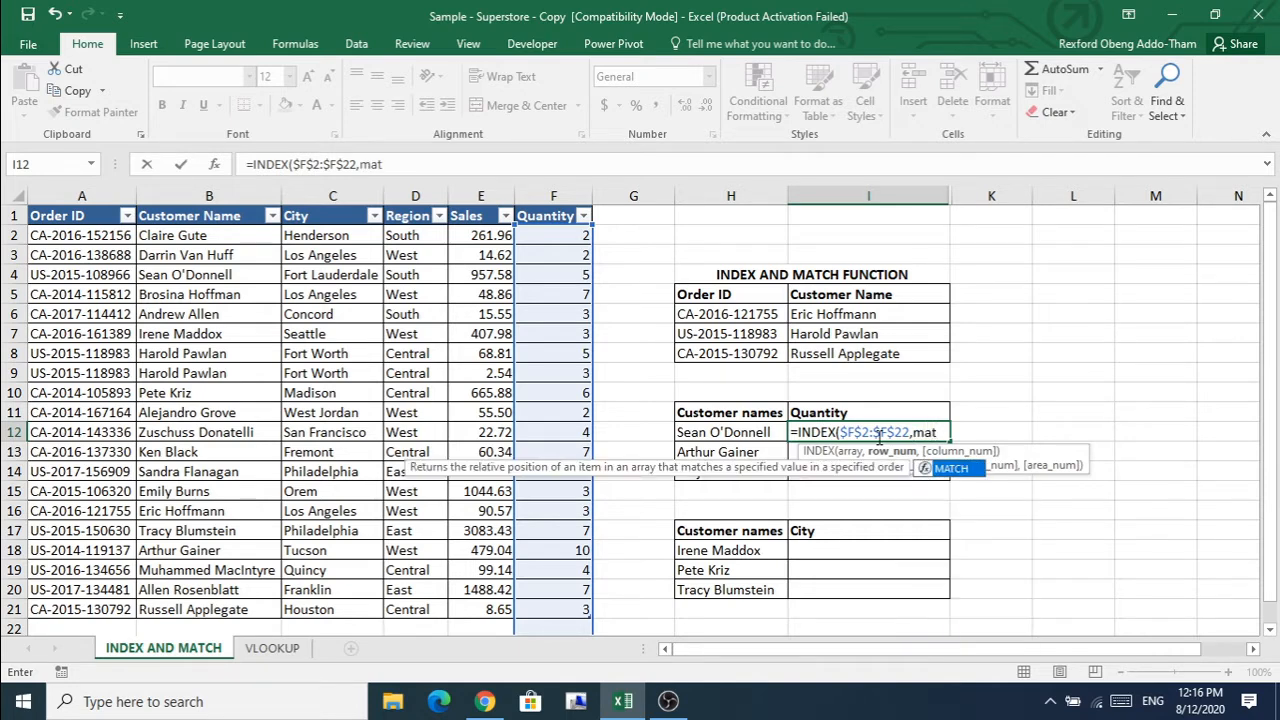
pyautogui.press('Tab')
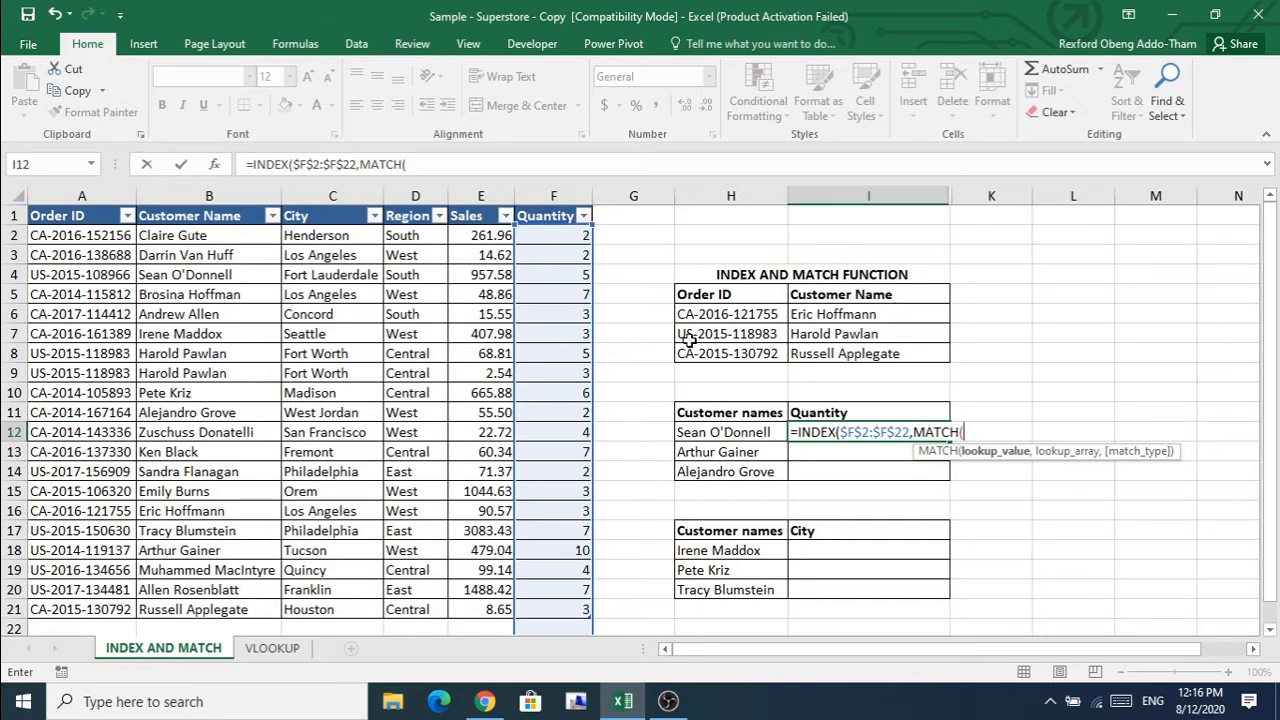
pyautogui.click(712, 432)
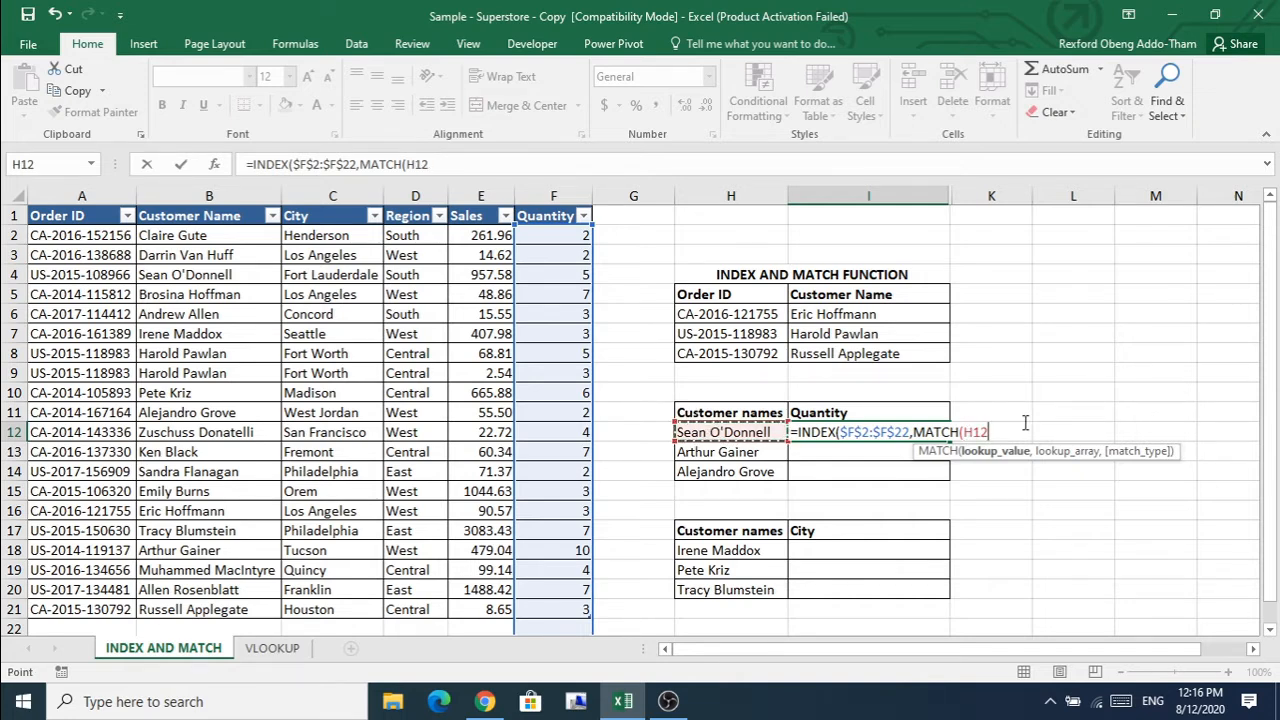
pyautogui.write(',')
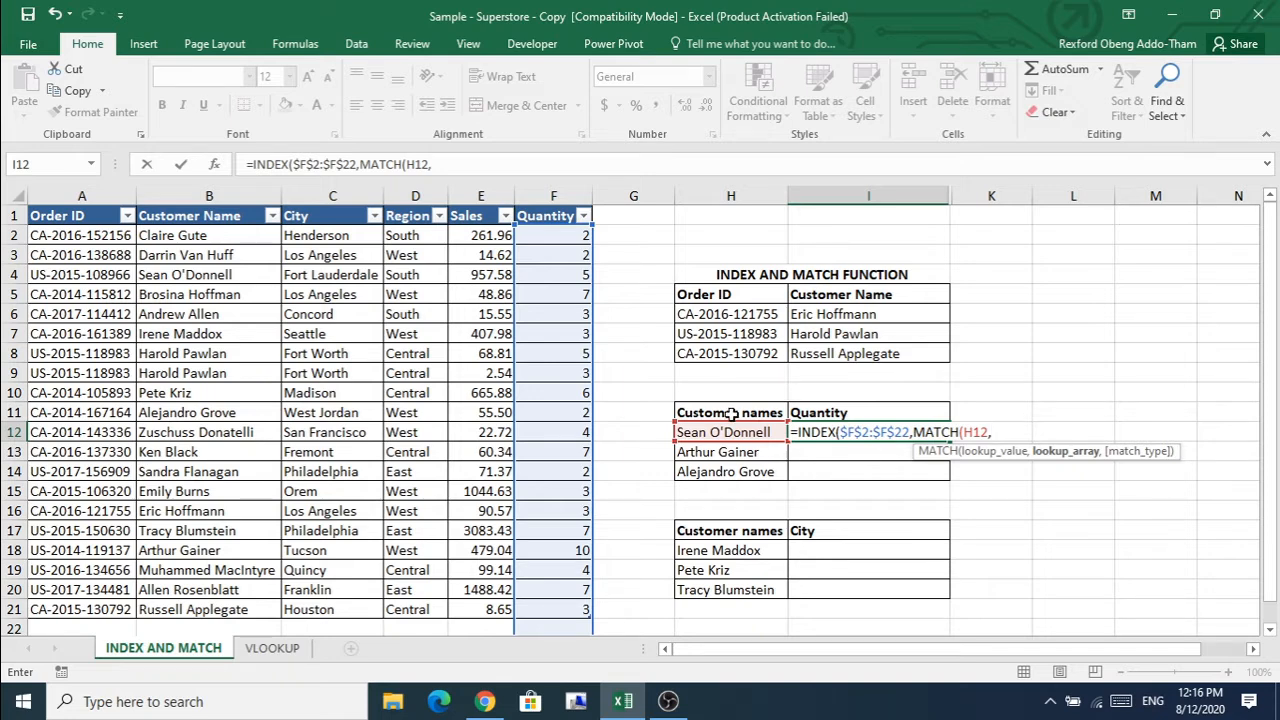
pyautogui.moveTo(200, 236); pyautogui.dragTo(228, 608)
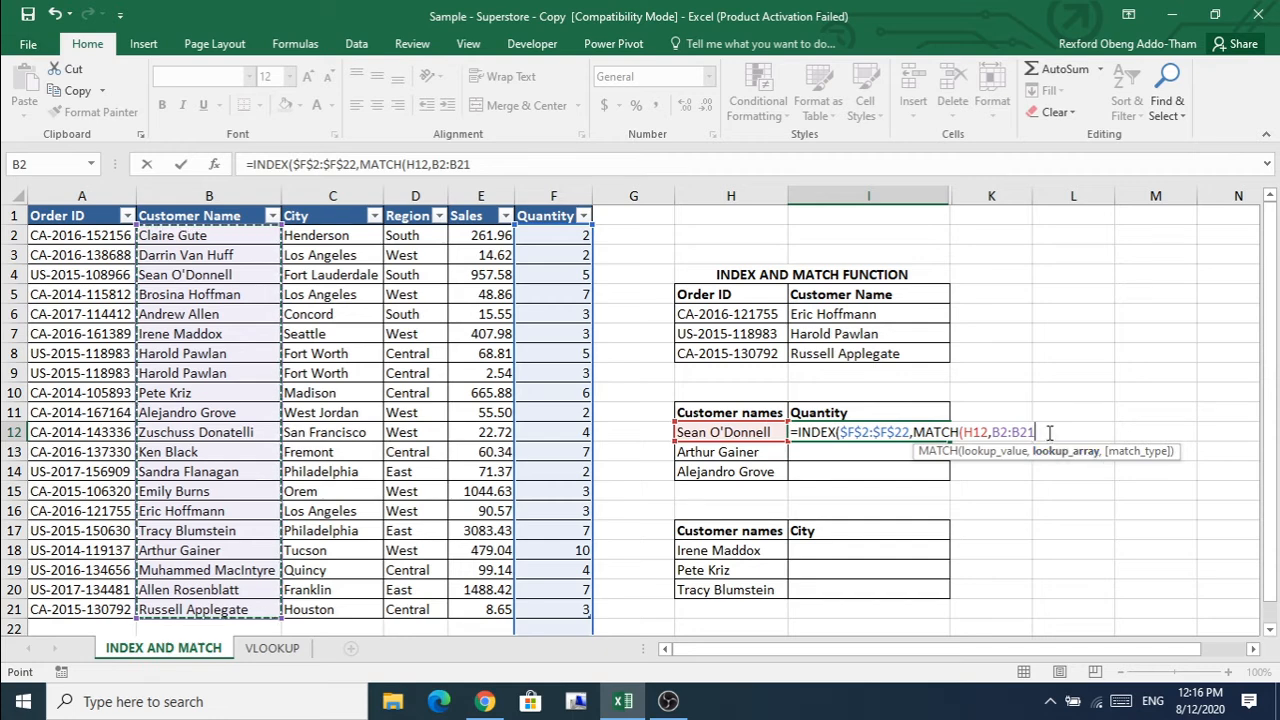
pyautogui.press('F4')
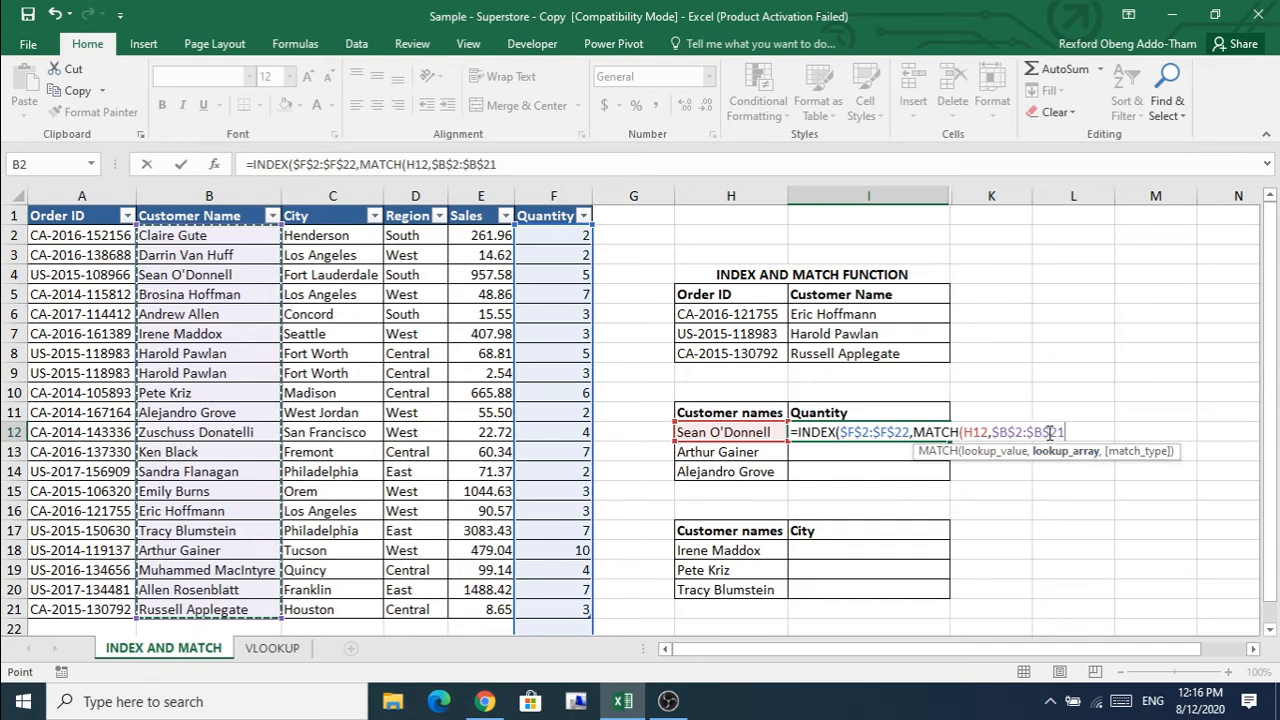
pyautogui.write(',')
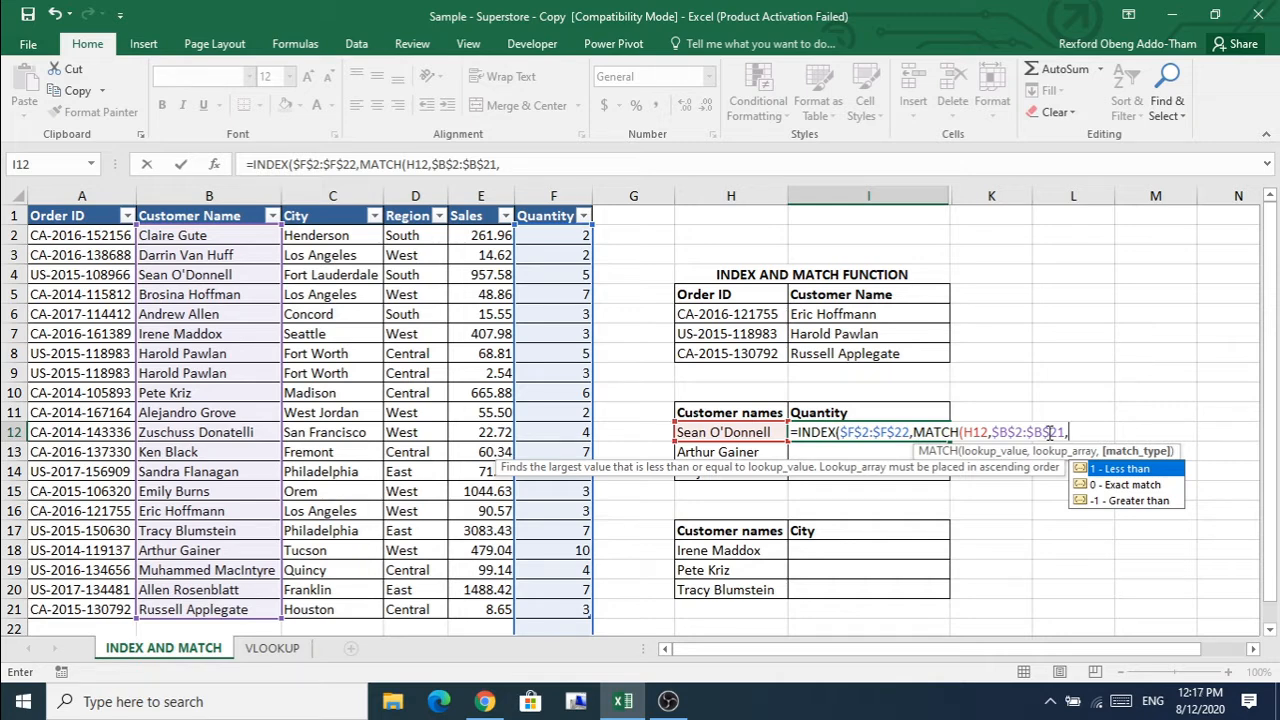
pyautogui.write('0))')
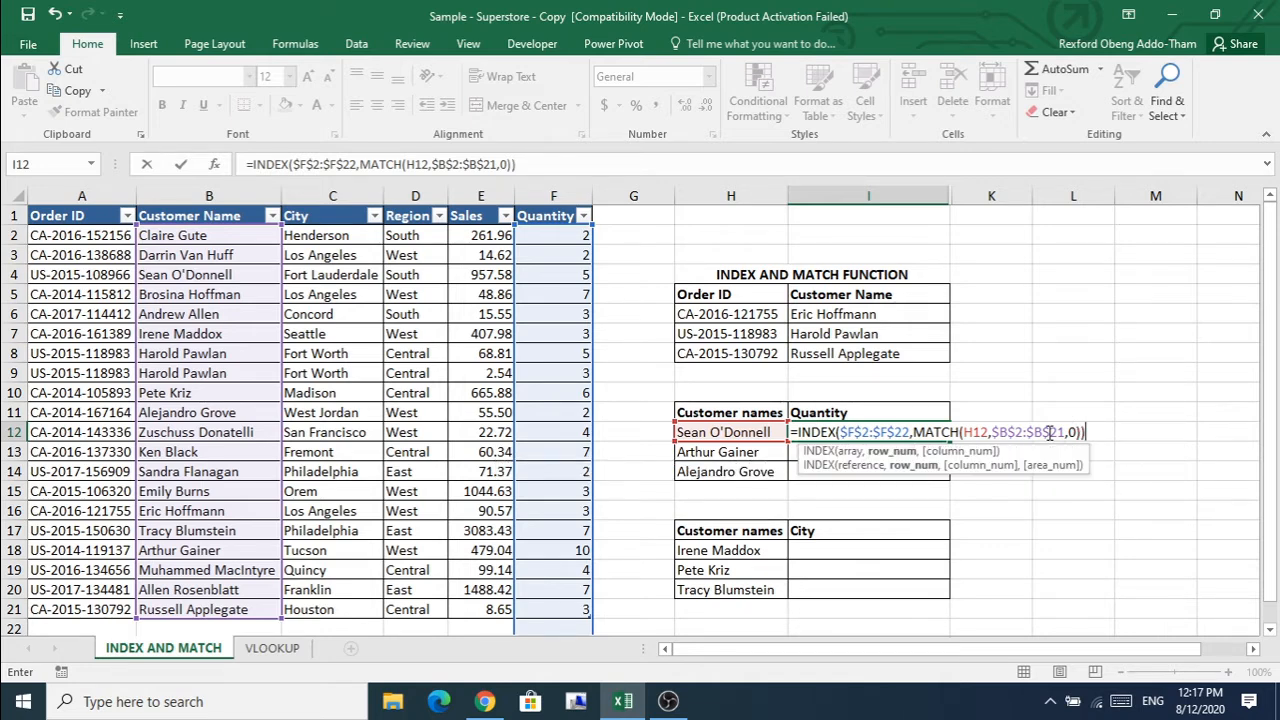
pyautogui.press('Return')
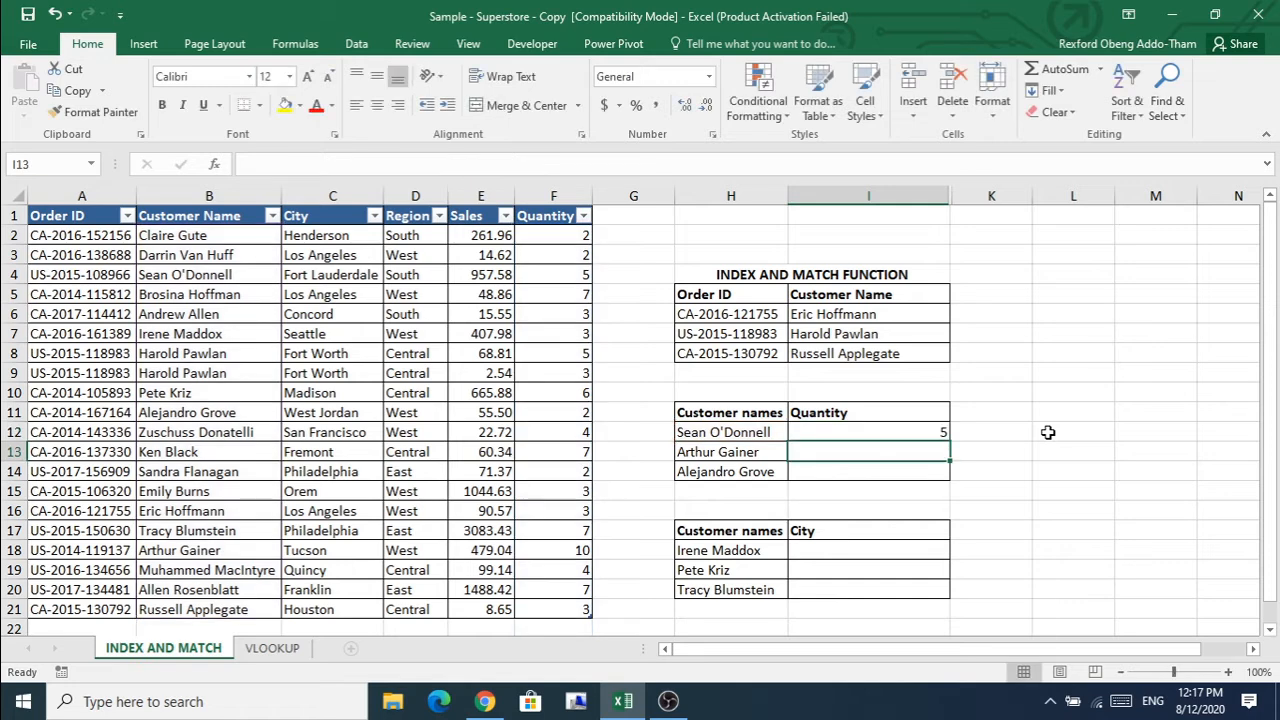
# Step: Check the looked-up customer and quantity in row 4, and fill the I12 formula down through I14
pyautogui.click(929, 428)
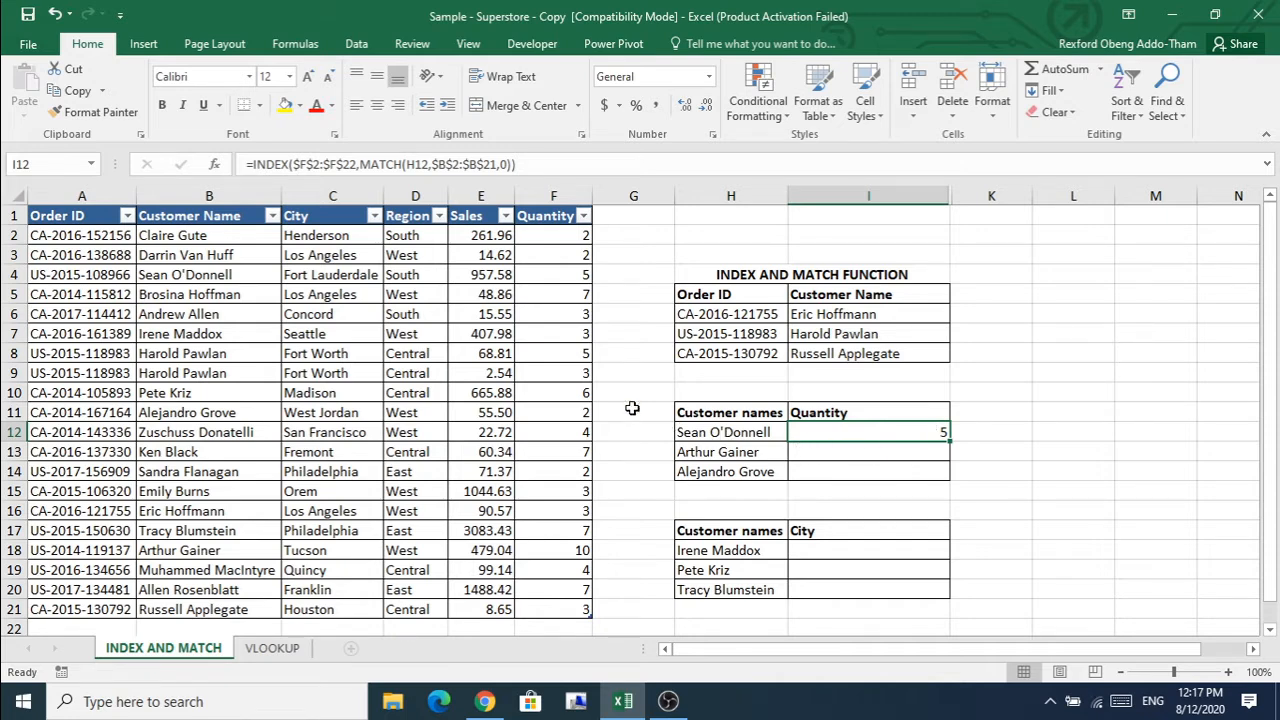
pyautogui.click(180, 278)
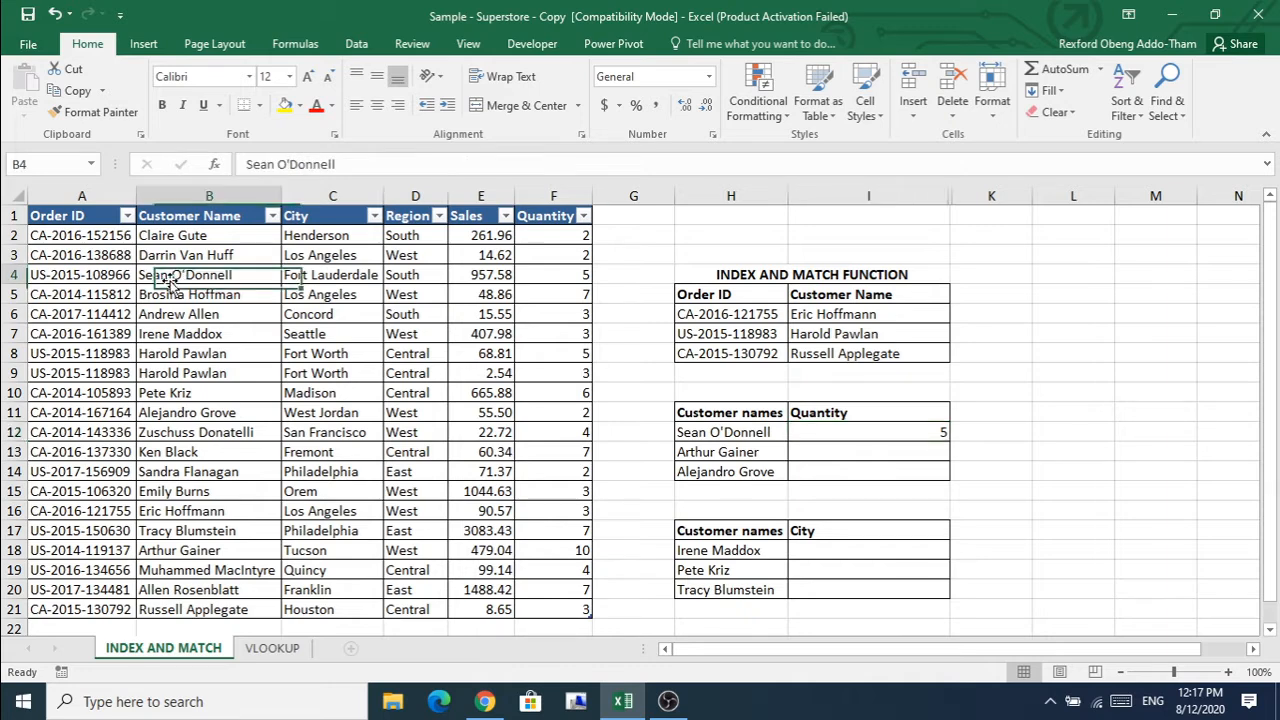
pyautogui.click(540, 277)
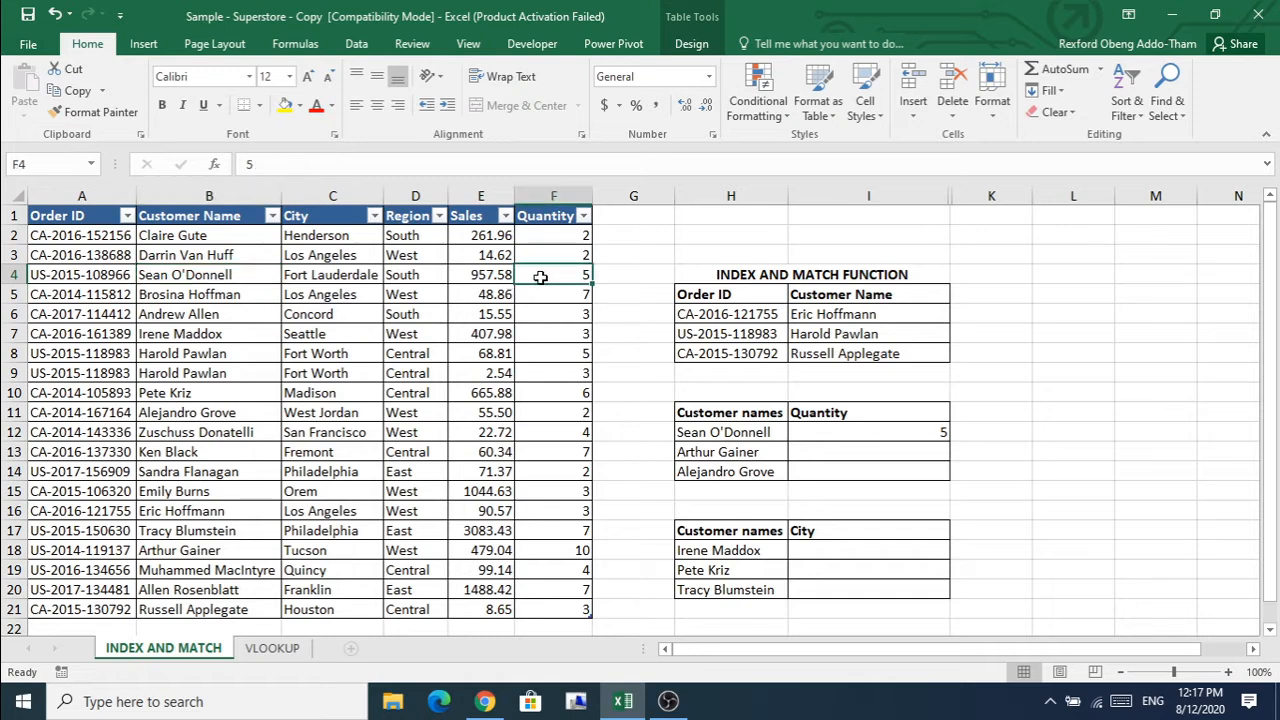
pyautogui.click(934, 433)
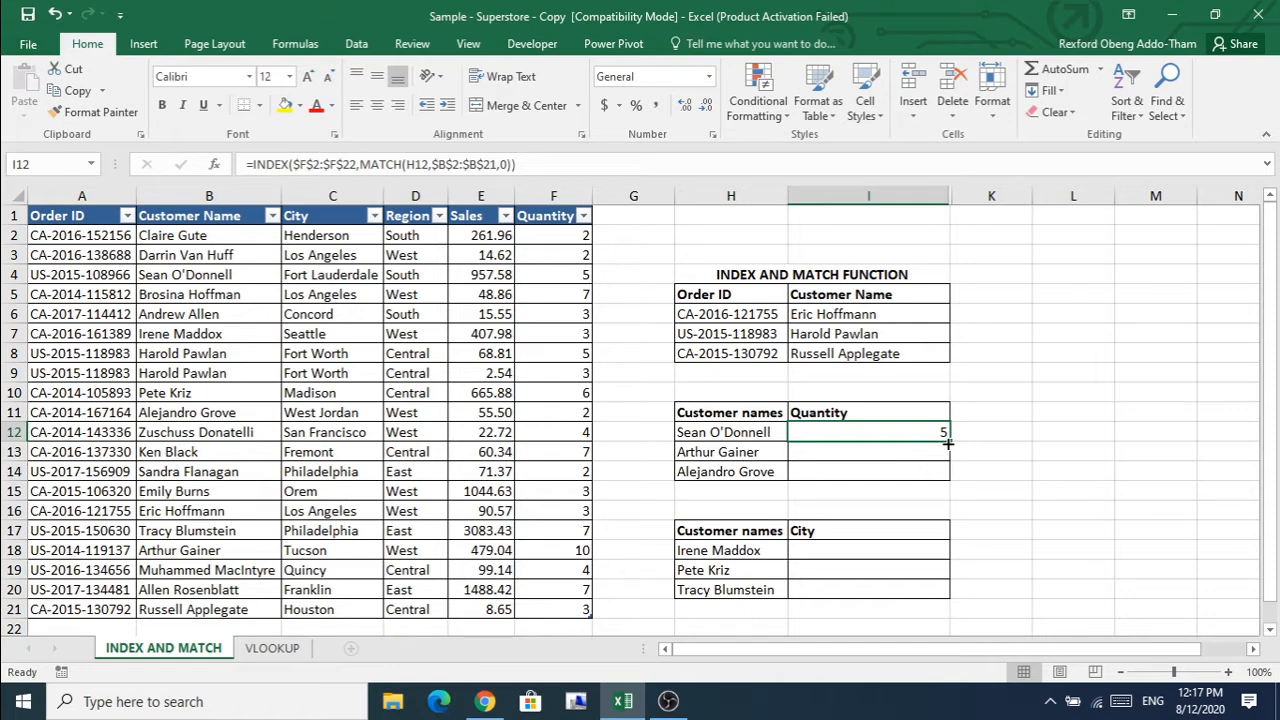
pyautogui.moveTo(946, 441); pyautogui.dragTo(945, 474)
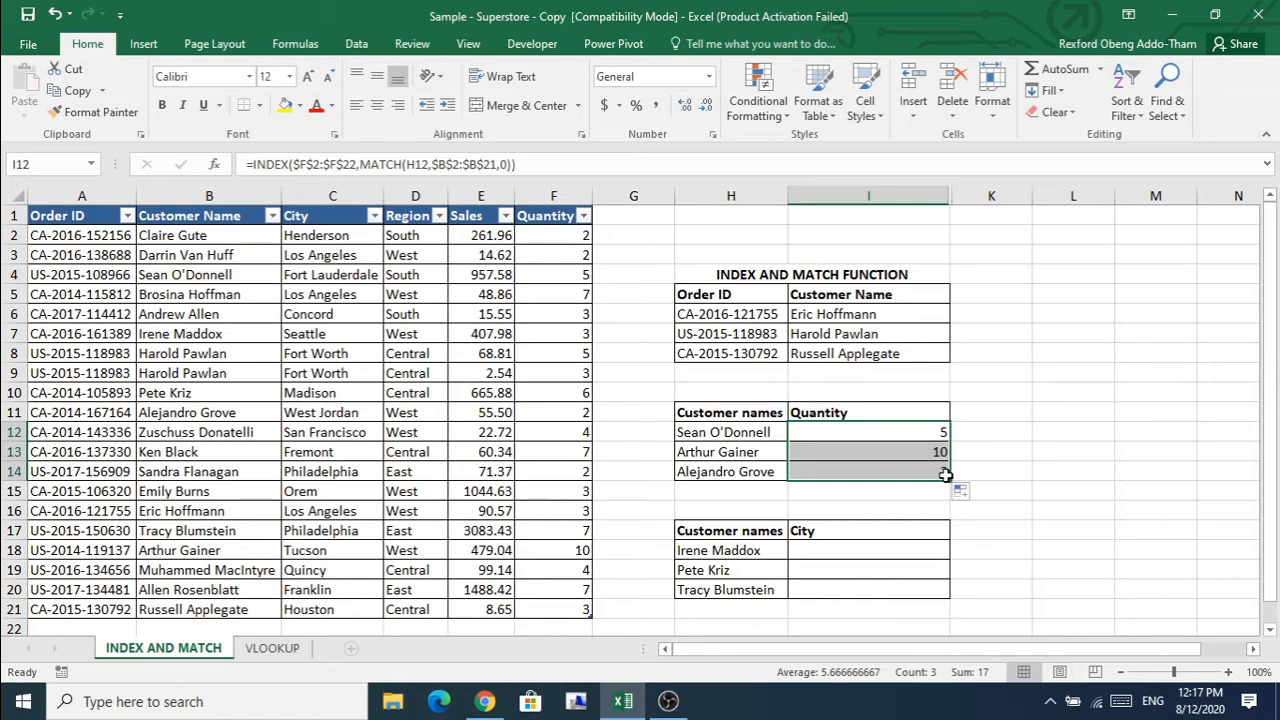
pyautogui.click(720, 453)
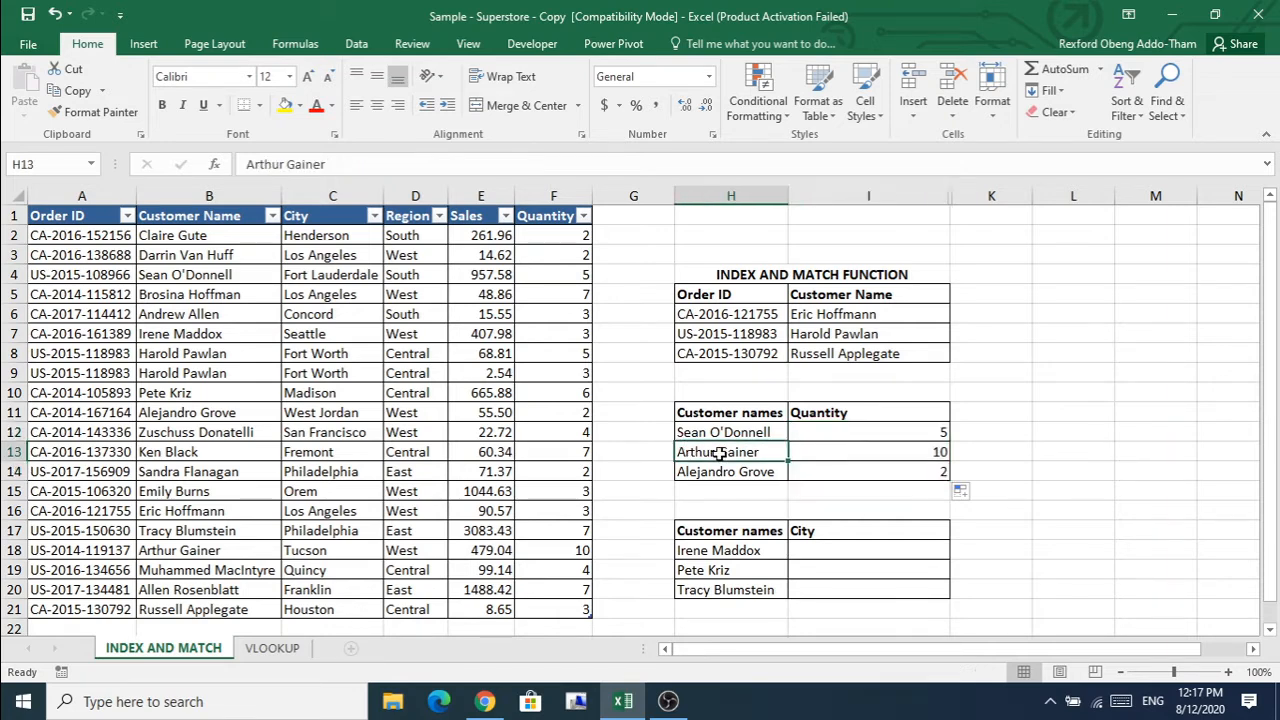
# Step: Start an INDEX formula in I18 with the City range $C$2:$C$21 as its absolute array
pyautogui.click(753, 550)
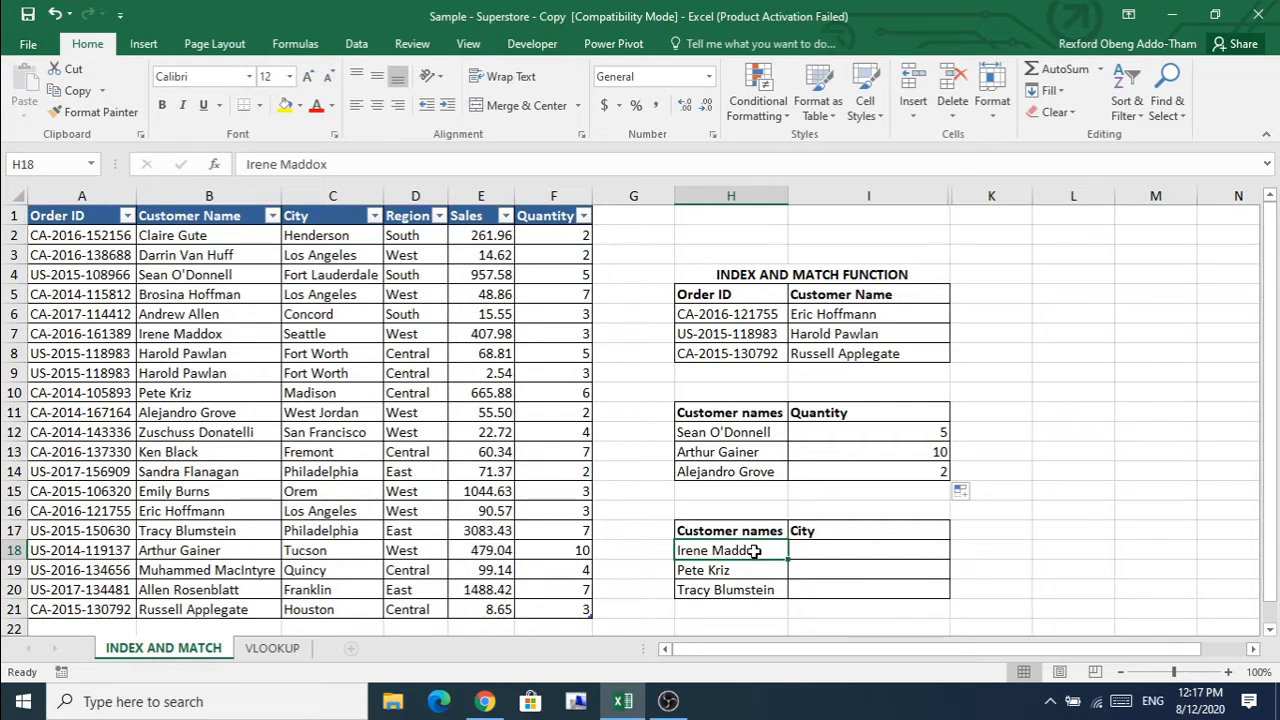
pyautogui.doubleClick(819, 549)
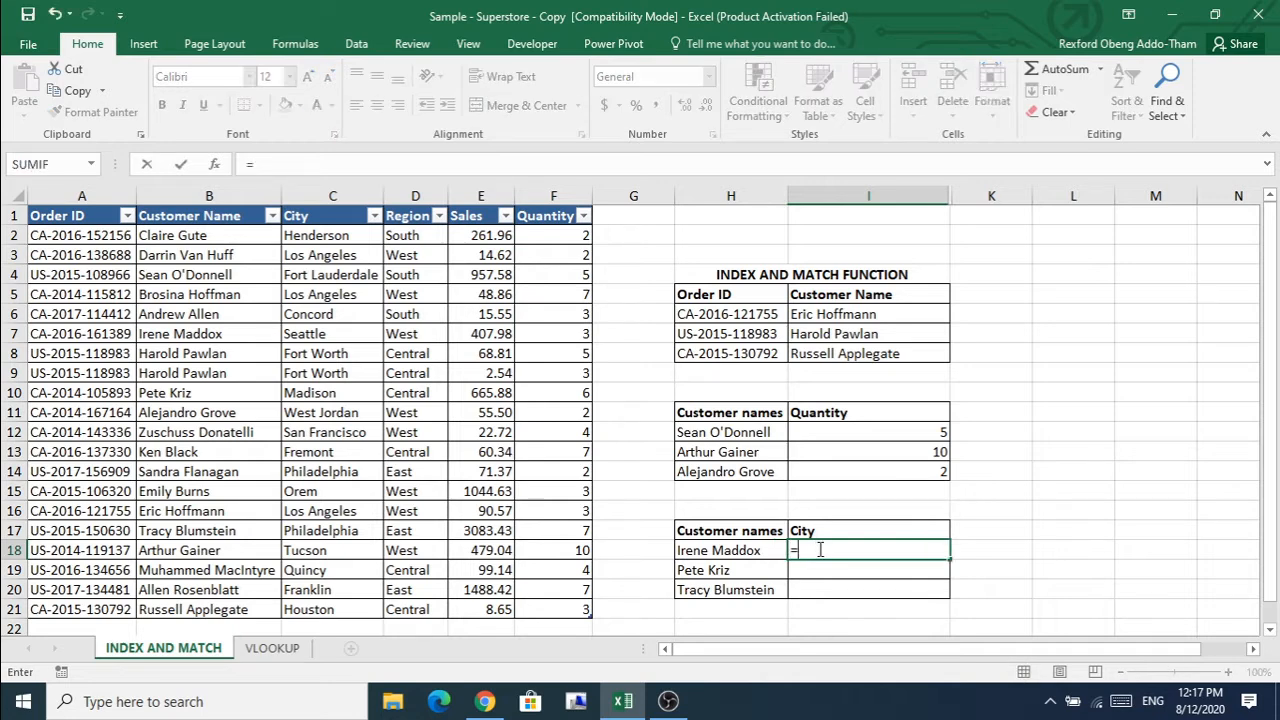
pyautogui.write('=ind')
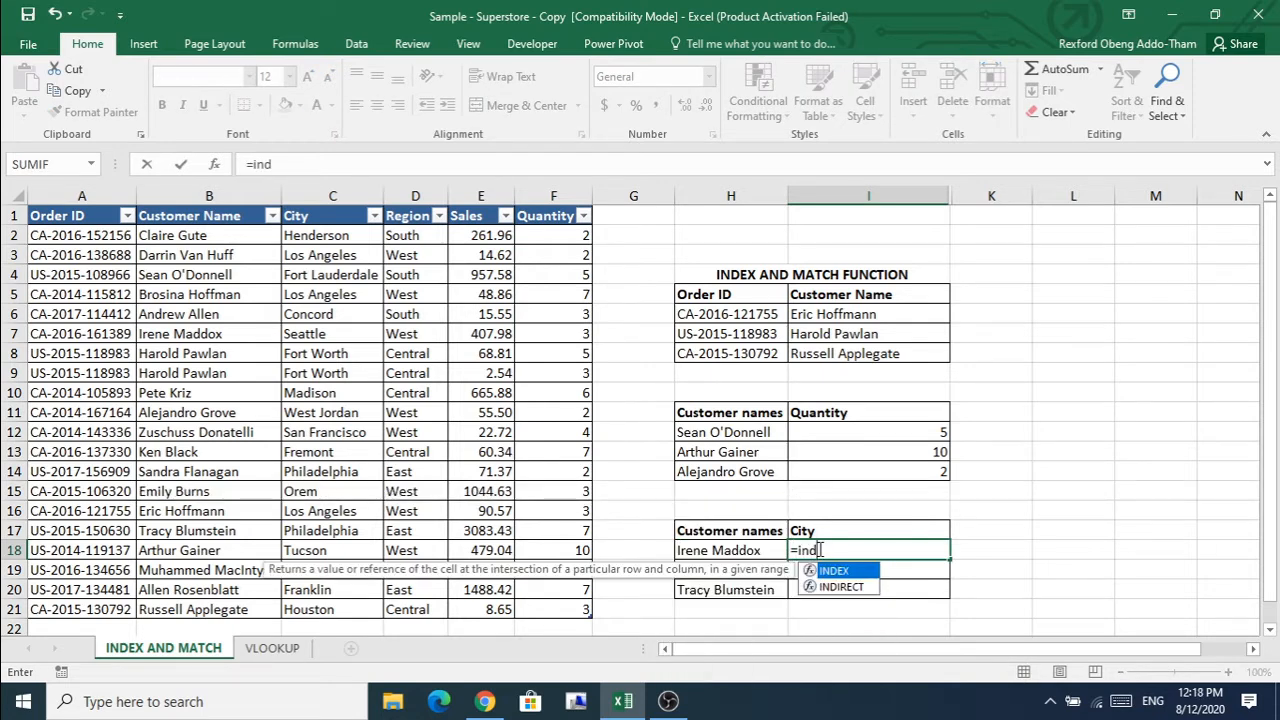
pyautogui.press('Tab')
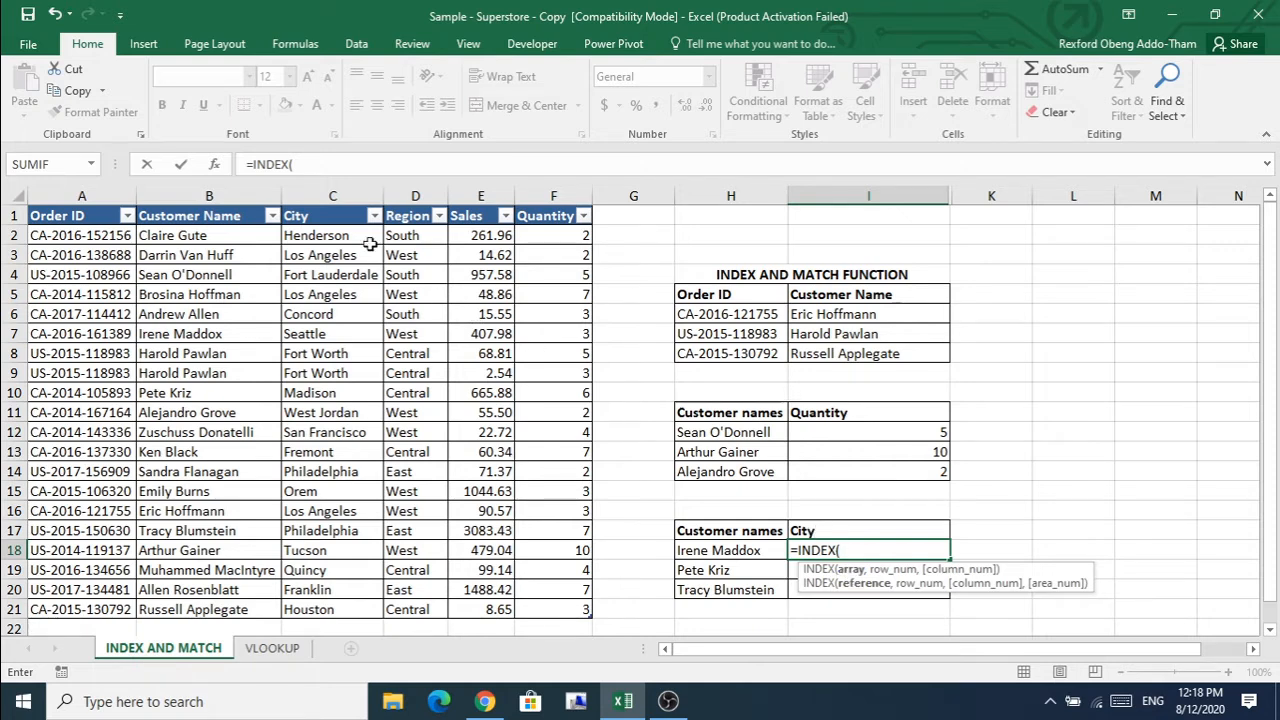
pyautogui.moveTo(346, 234); pyautogui.dragTo(348, 622)
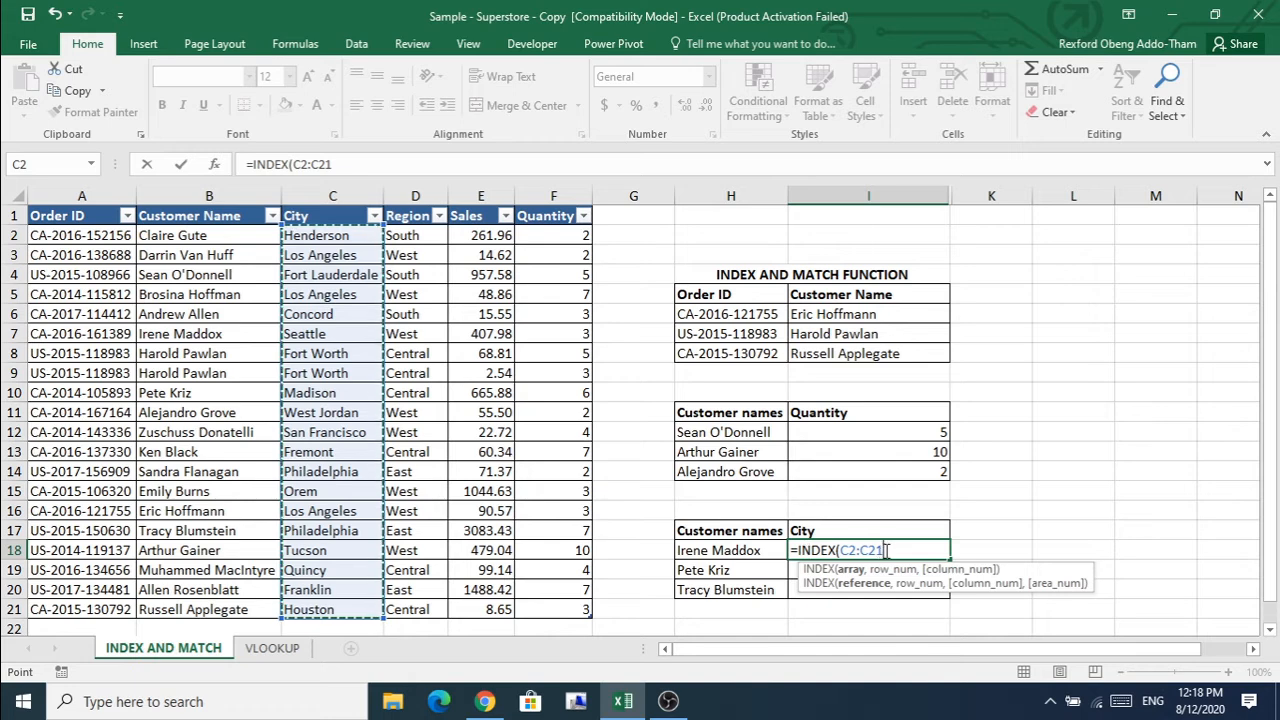
pyautogui.press('F4')
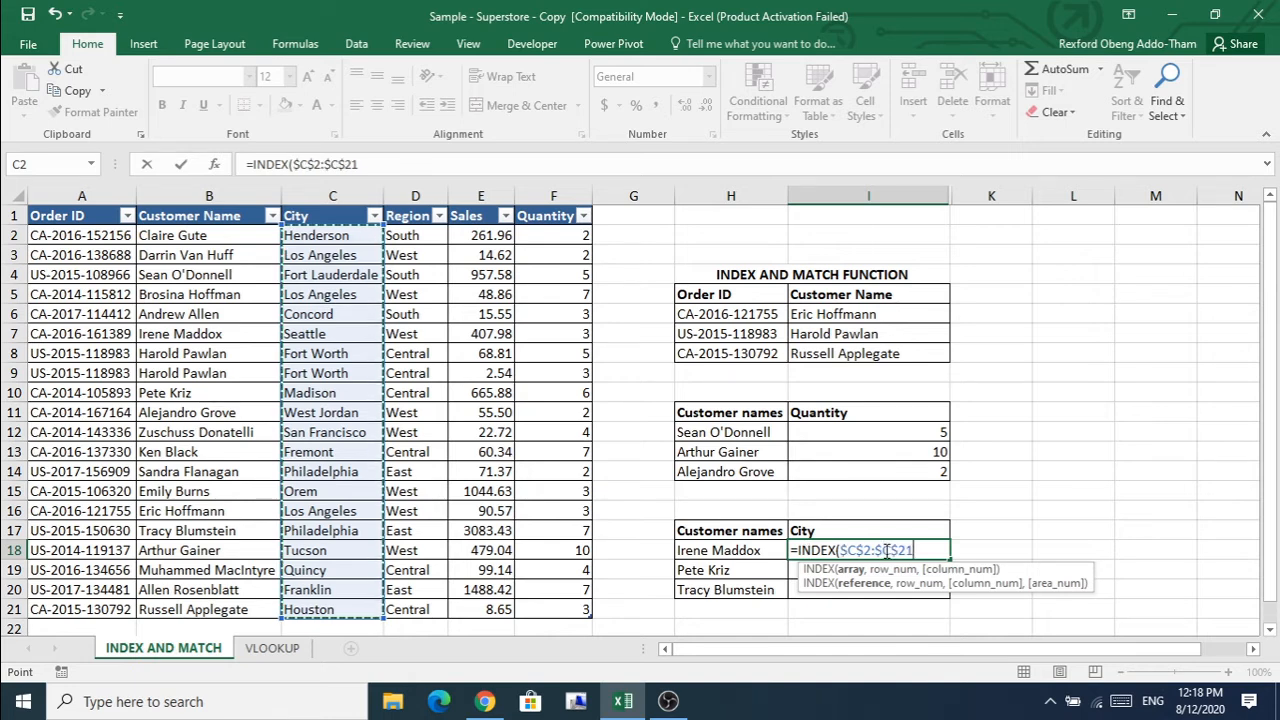
pyautogui.write(',')
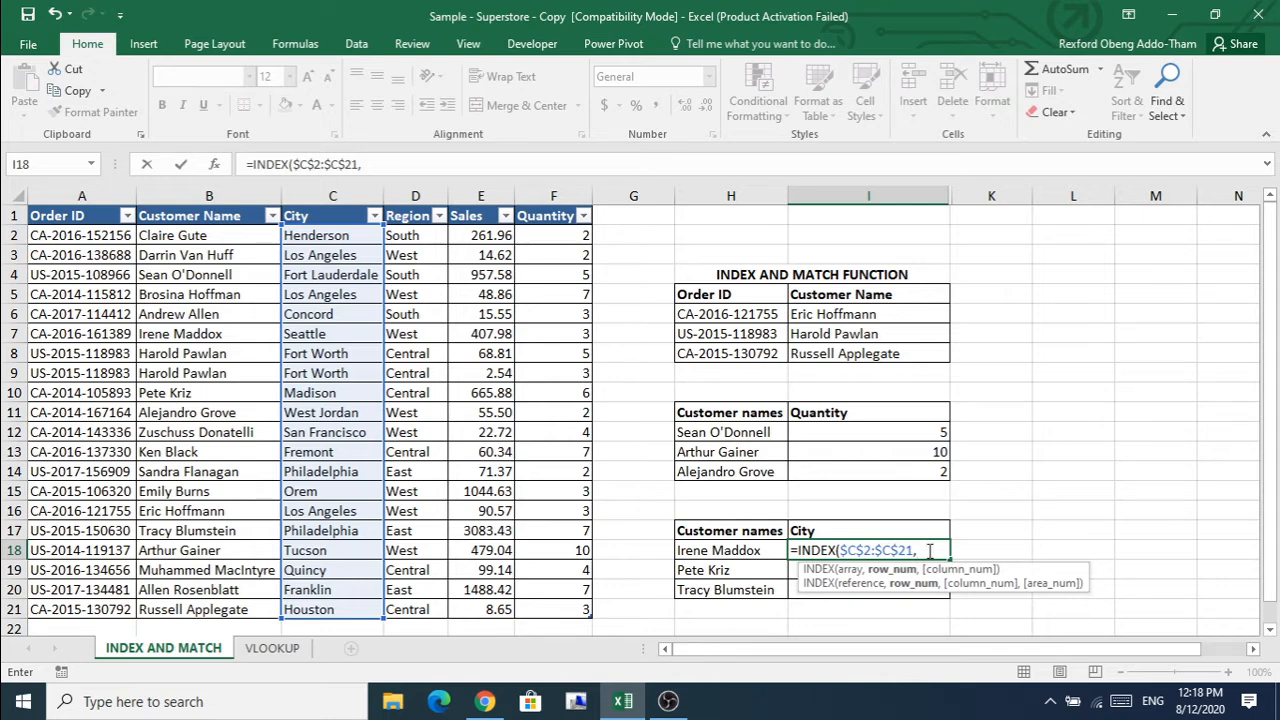
# Step: Complete the I18 formula with a nested MATCH that looks up H18 in $B$2:$B$21 with exact match type 0
pyautogui.write('matc')
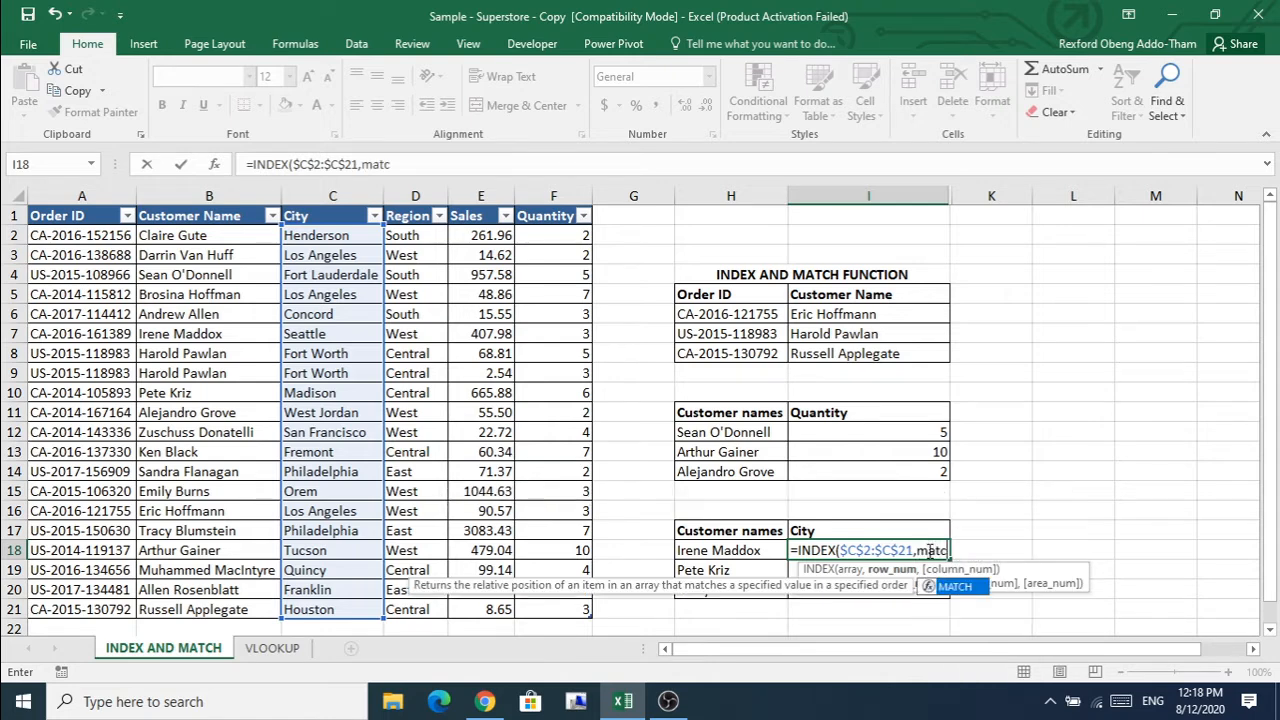
pyautogui.press('Tab')
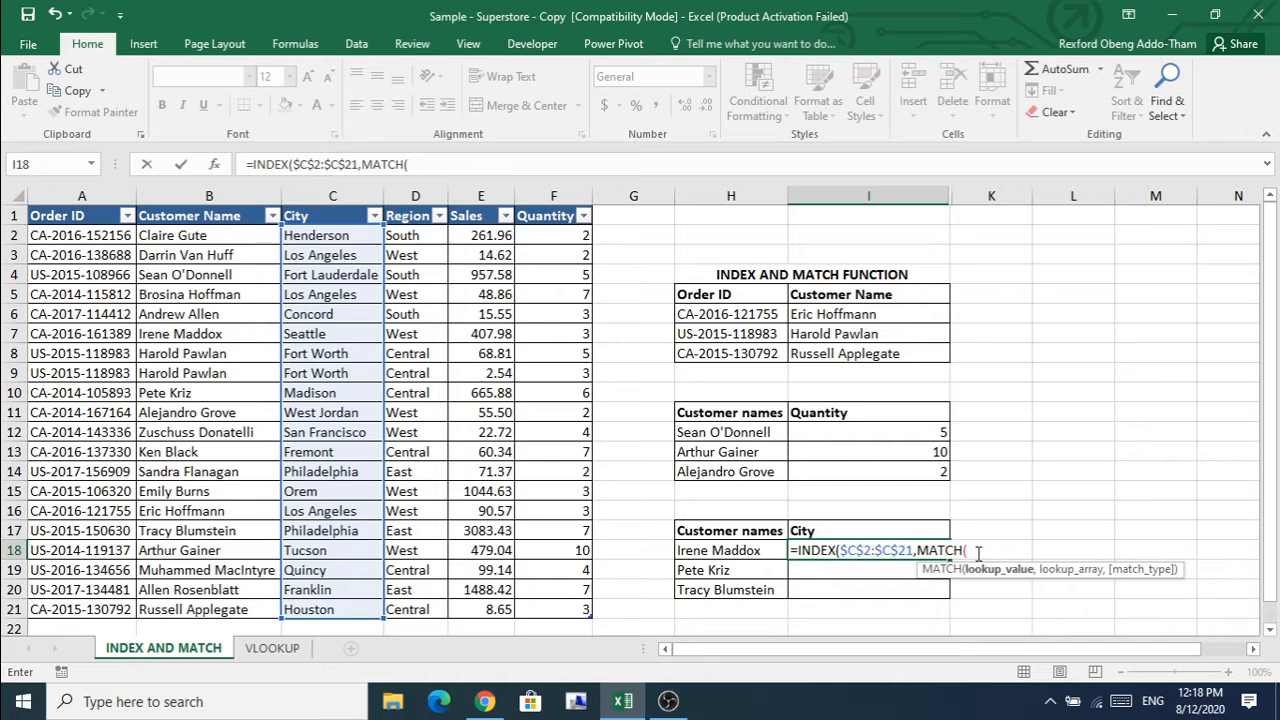
pyautogui.click(727, 551)
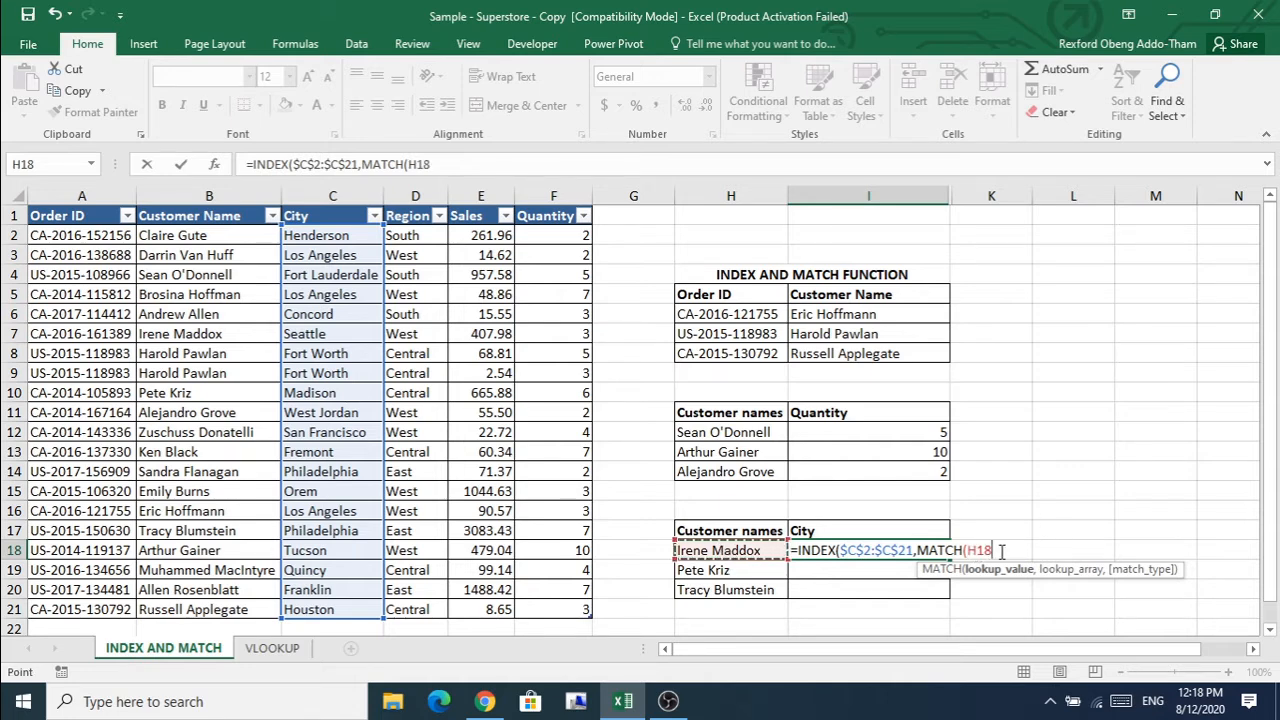
pyautogui.write(',')
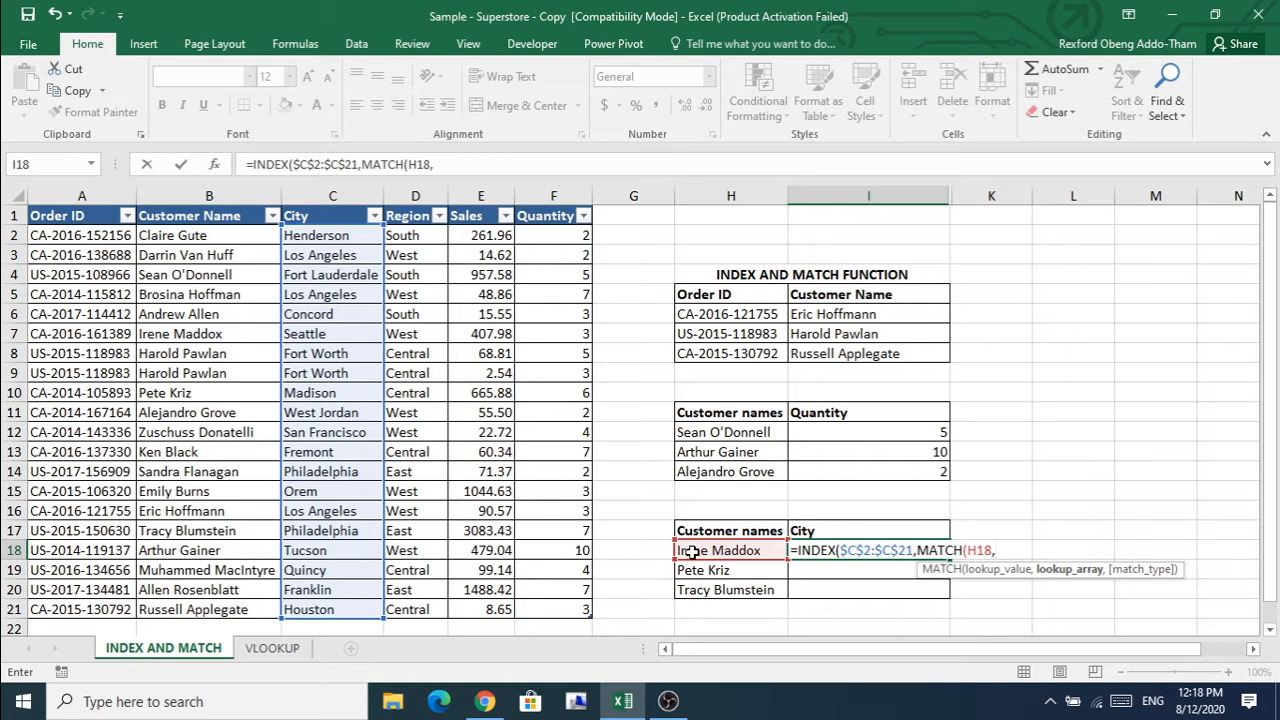
pyautogui.click(175, 237)
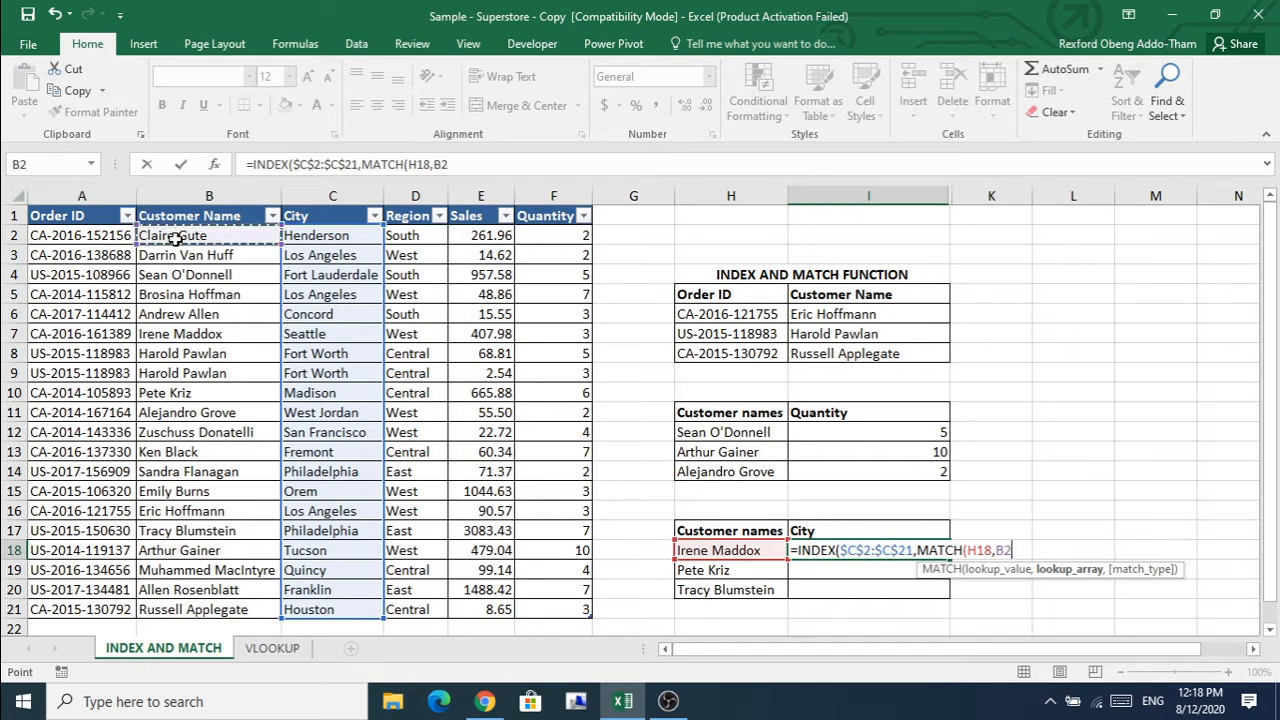
pyautogui.moveTo(175, 237); pyautogui.dragTo(210, 612)
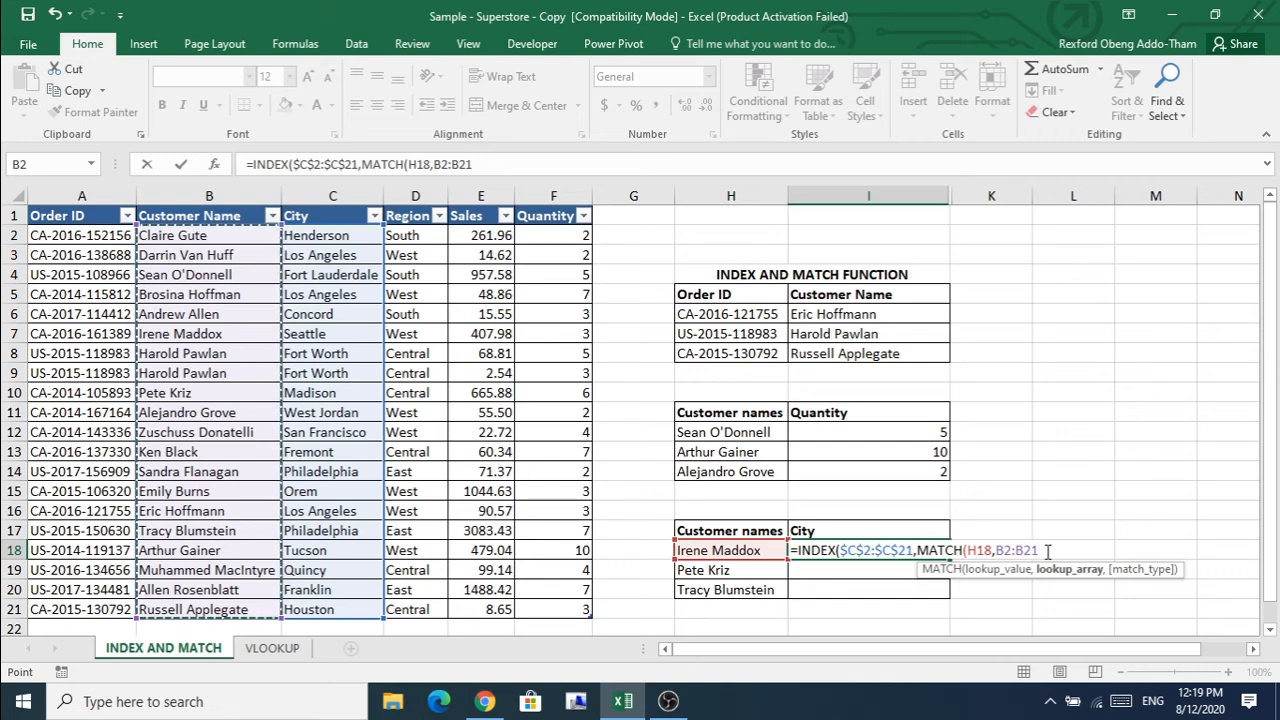
pyautogui.press('F4')
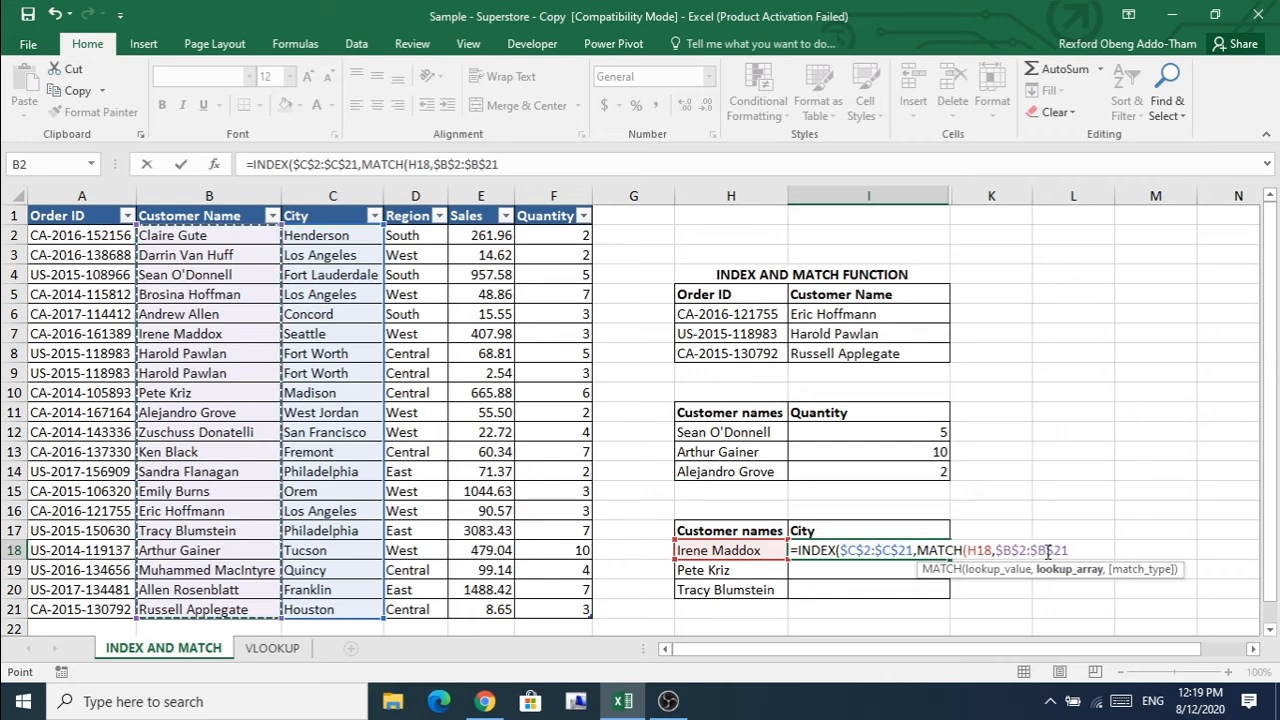
pyautogui.write(',')
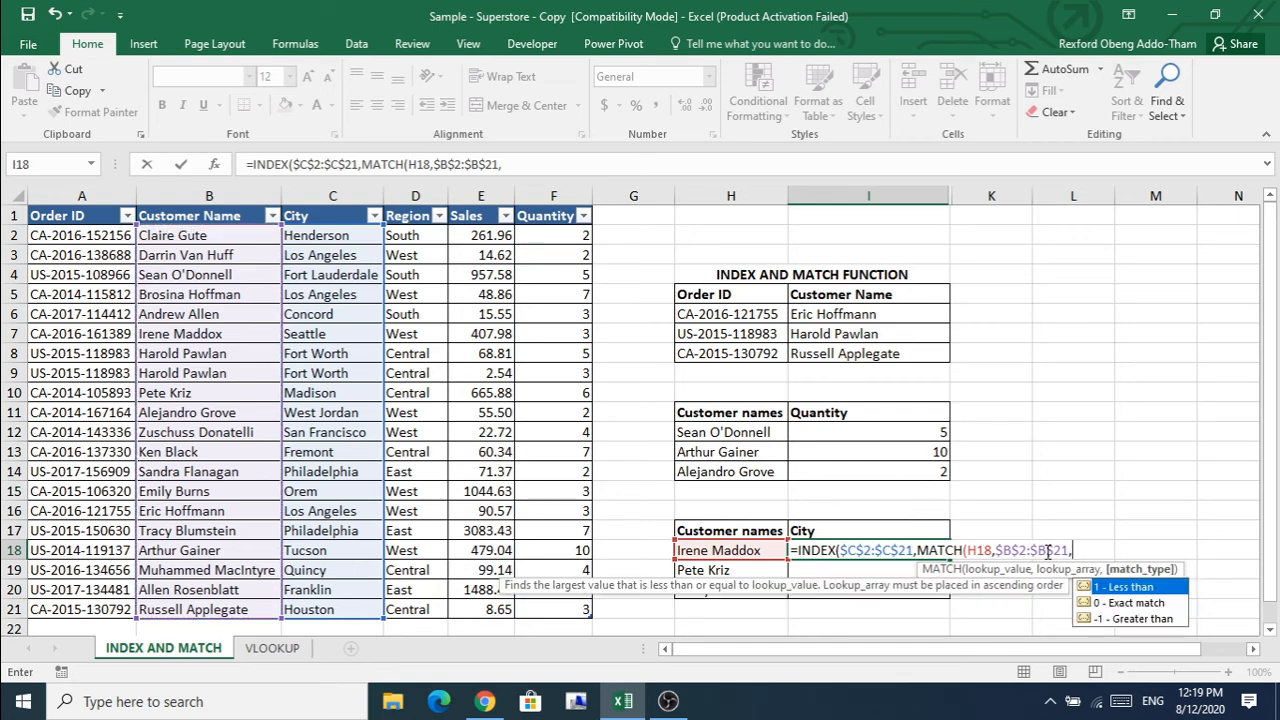
pyautogui.write('0))')
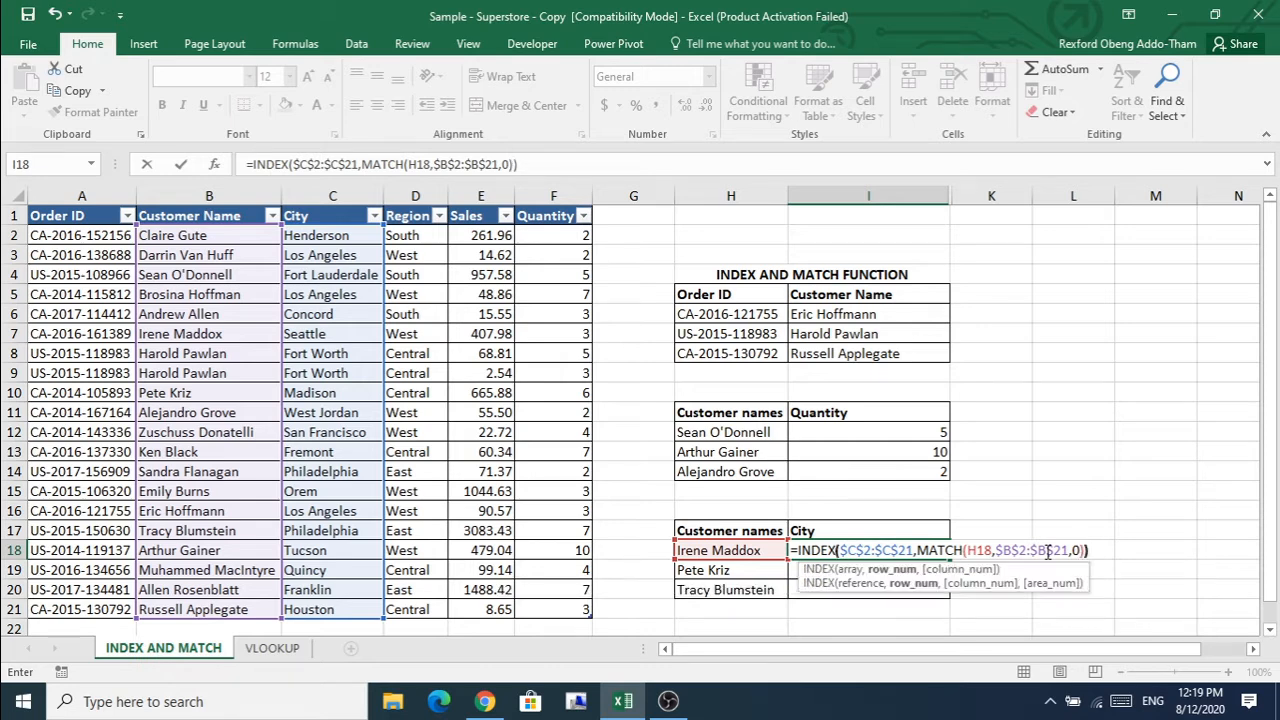
pyautogui.press('Return')
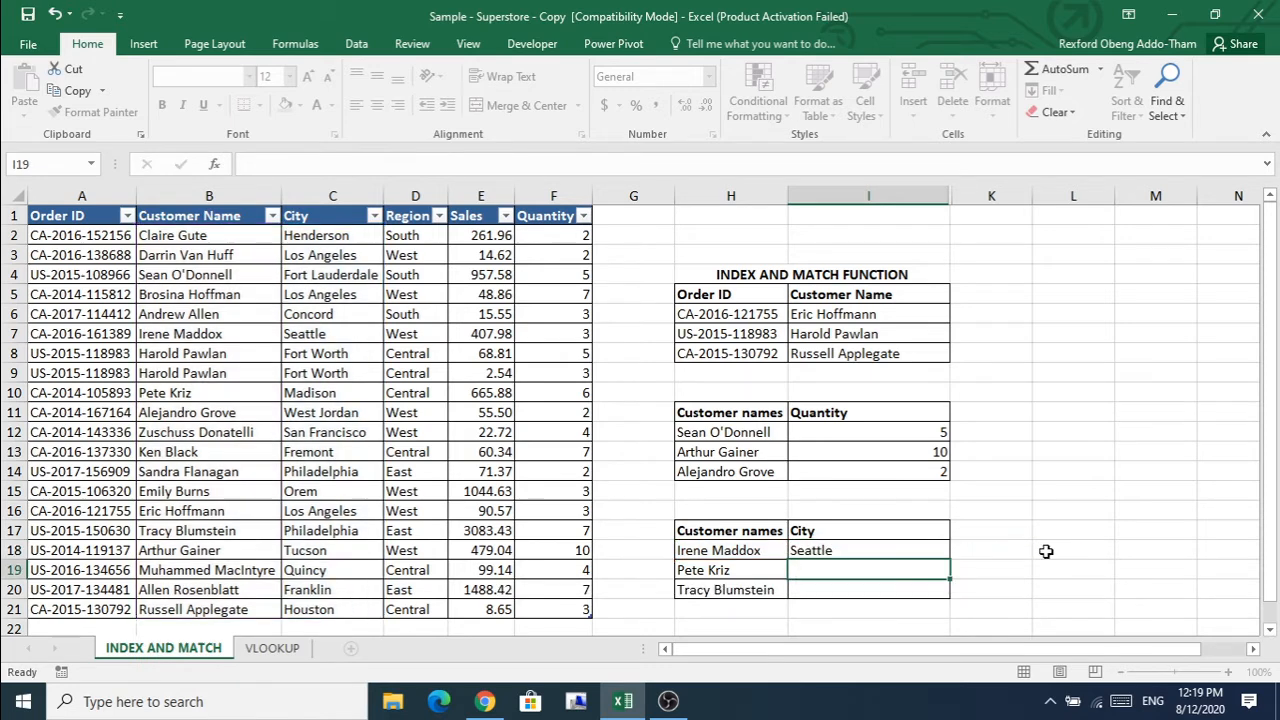
# Step: Check the looked-up customer and city in row 7, and fill the I18 formula down through I20
pyautogui.click(770, 551)
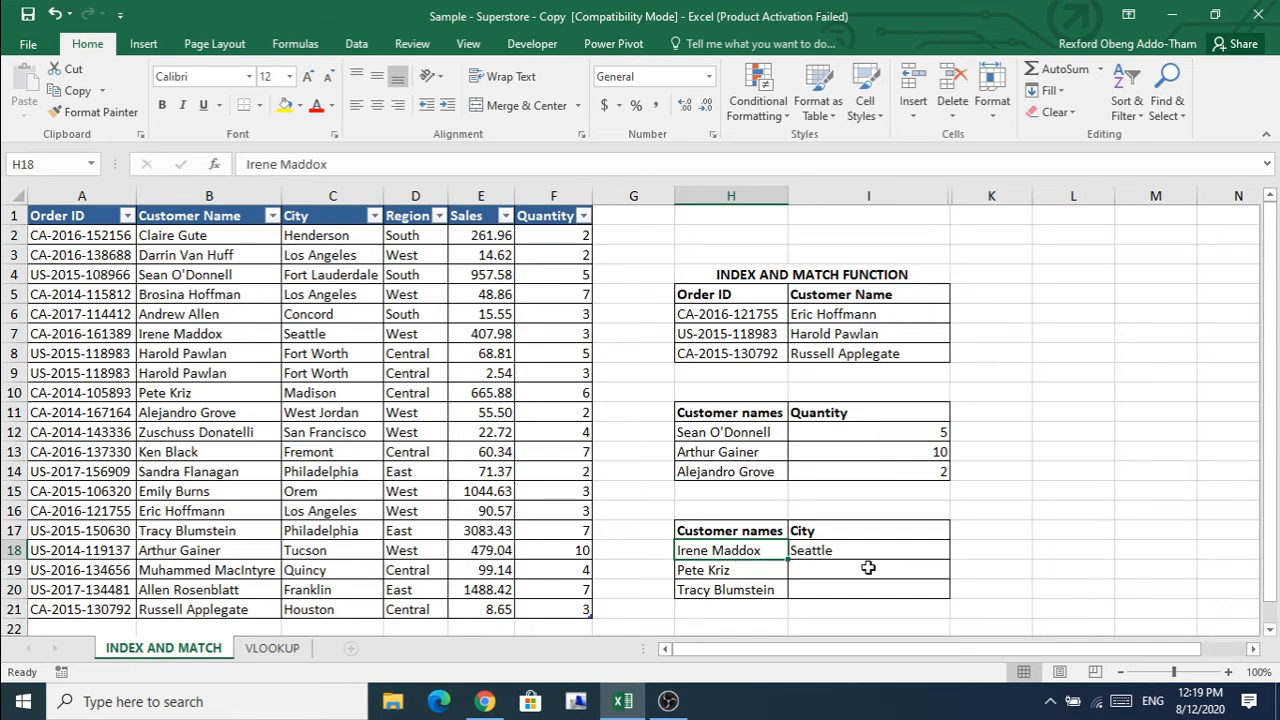
pyautogui.click(199, 334)
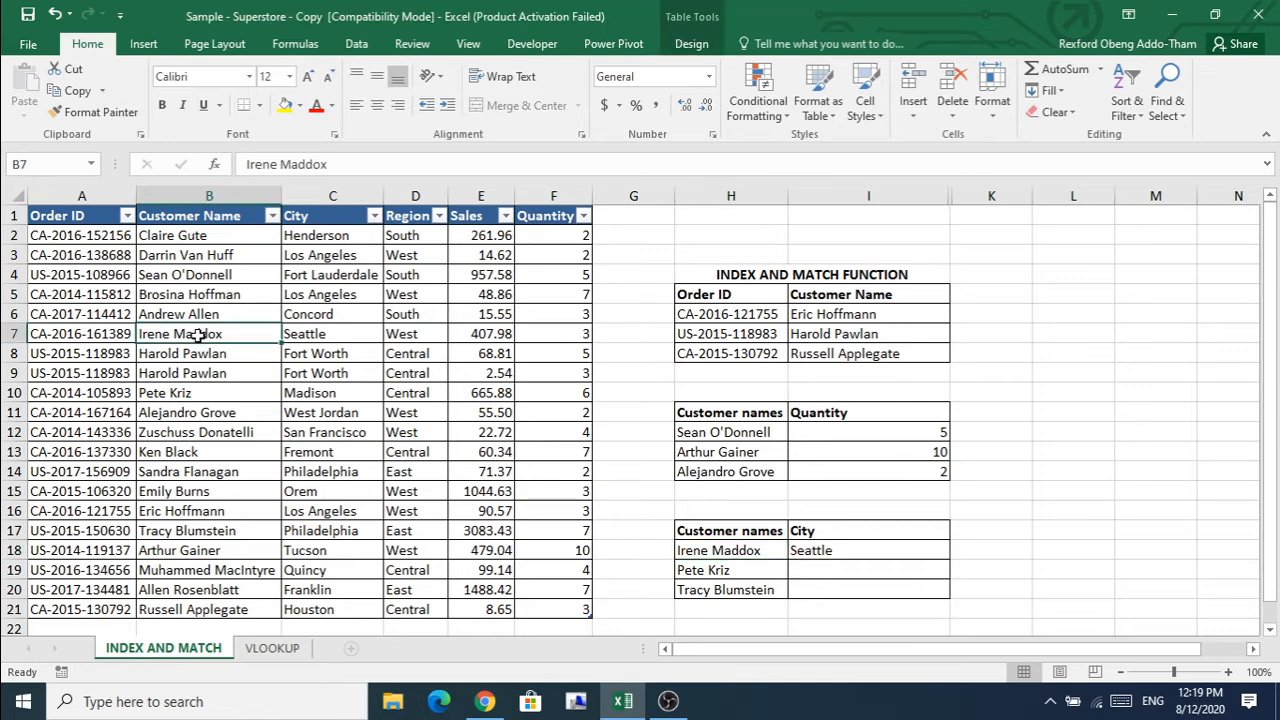
pyautogui.click(335, 337)
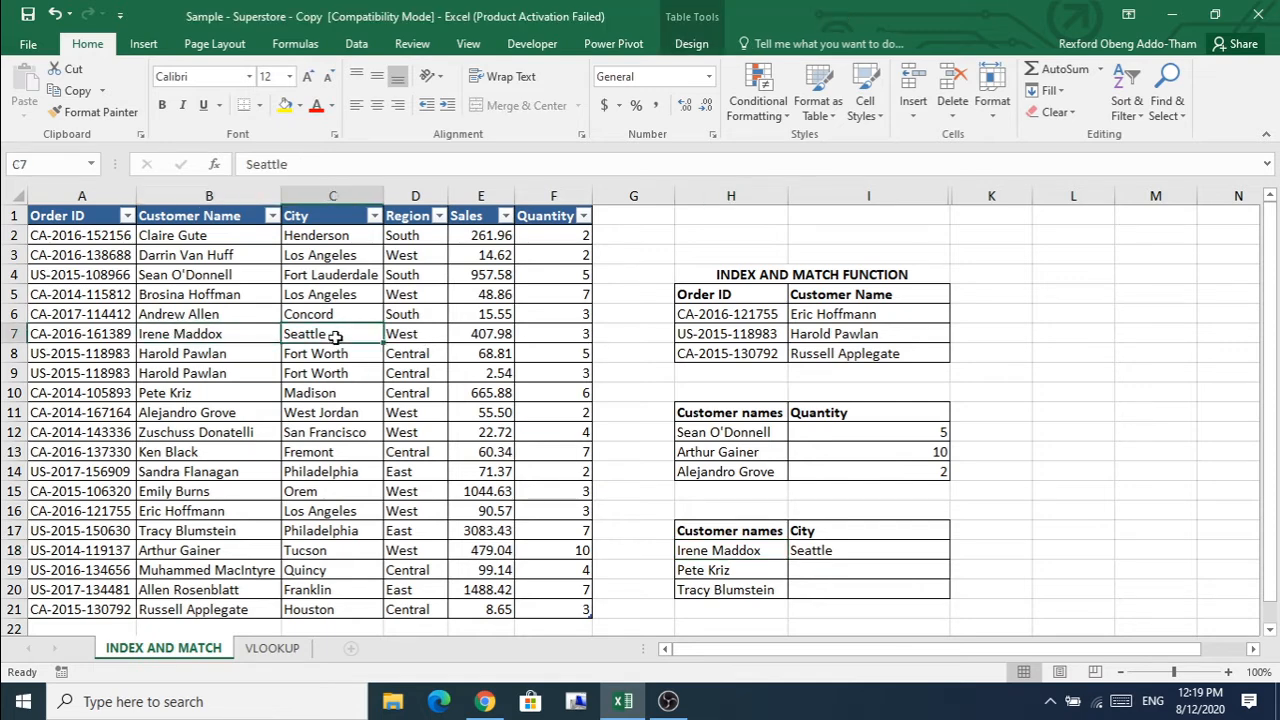
pyautogui.click(868, 550)
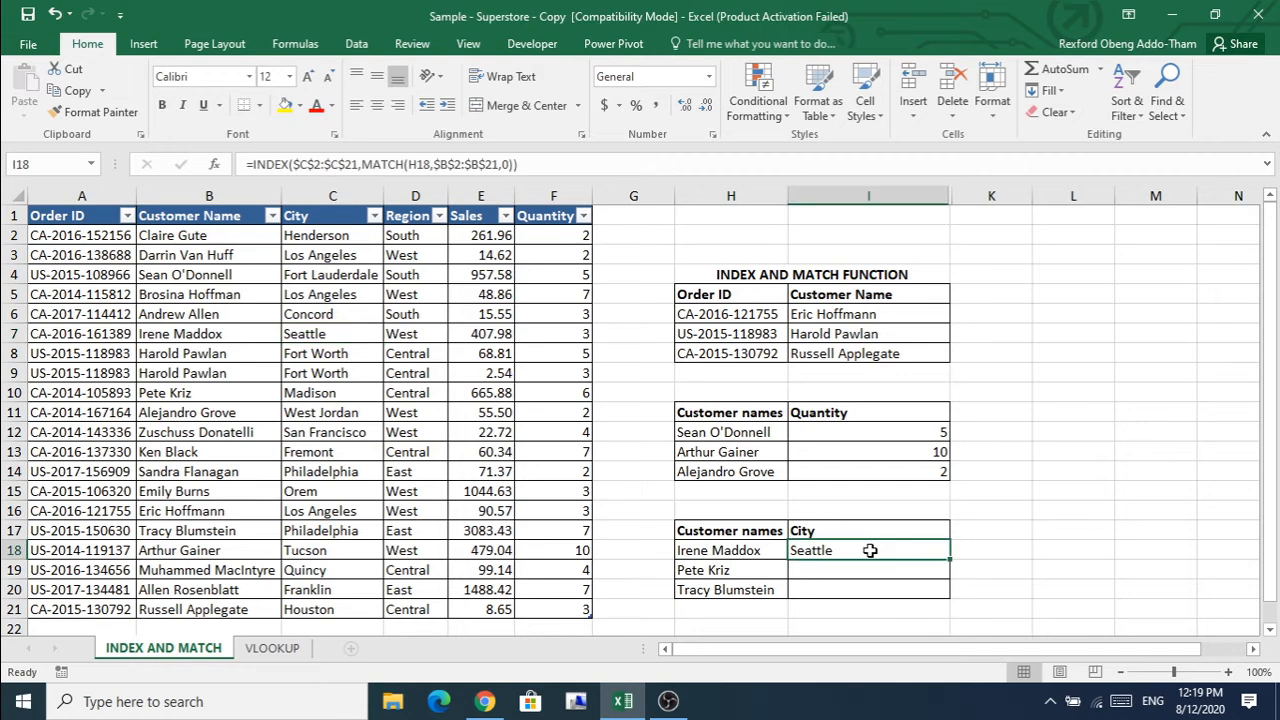
pyautogui.doubleClick(949, 559)
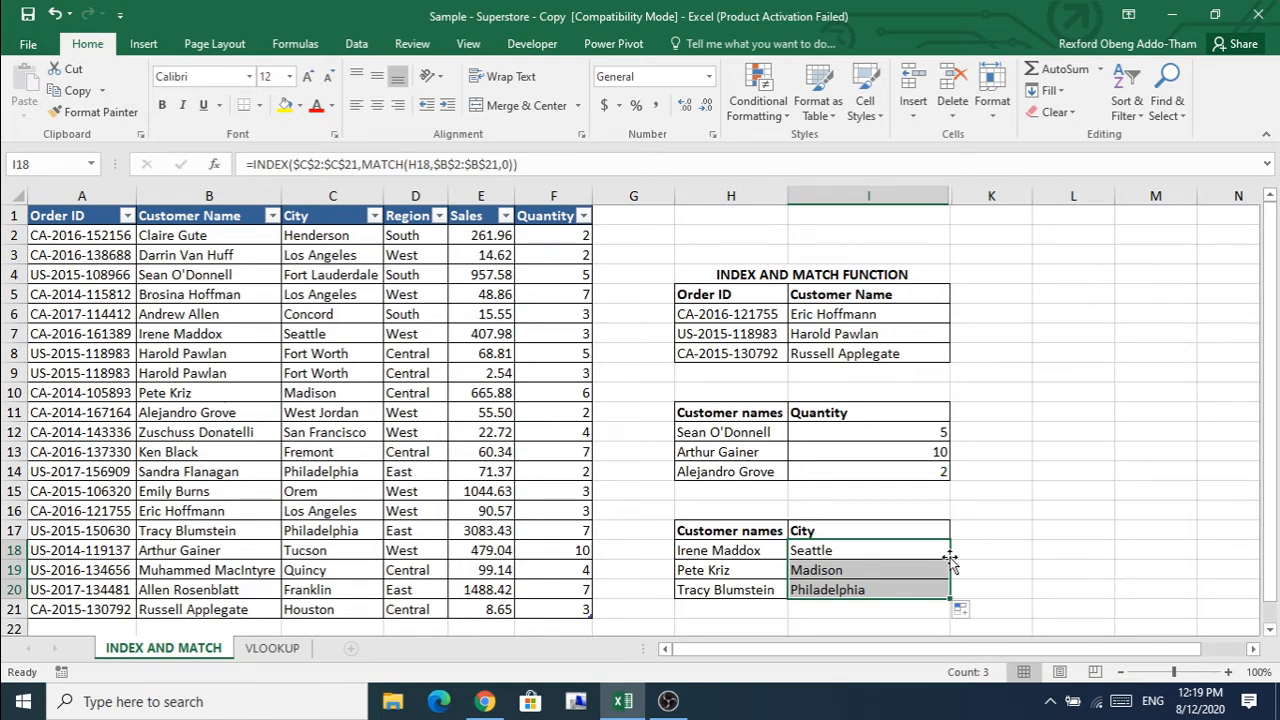
# Step: Review the array, lookup value, lookup array and match type arguments of the I6 formula without changing them
pyautogui.doubleClick(848, 314)
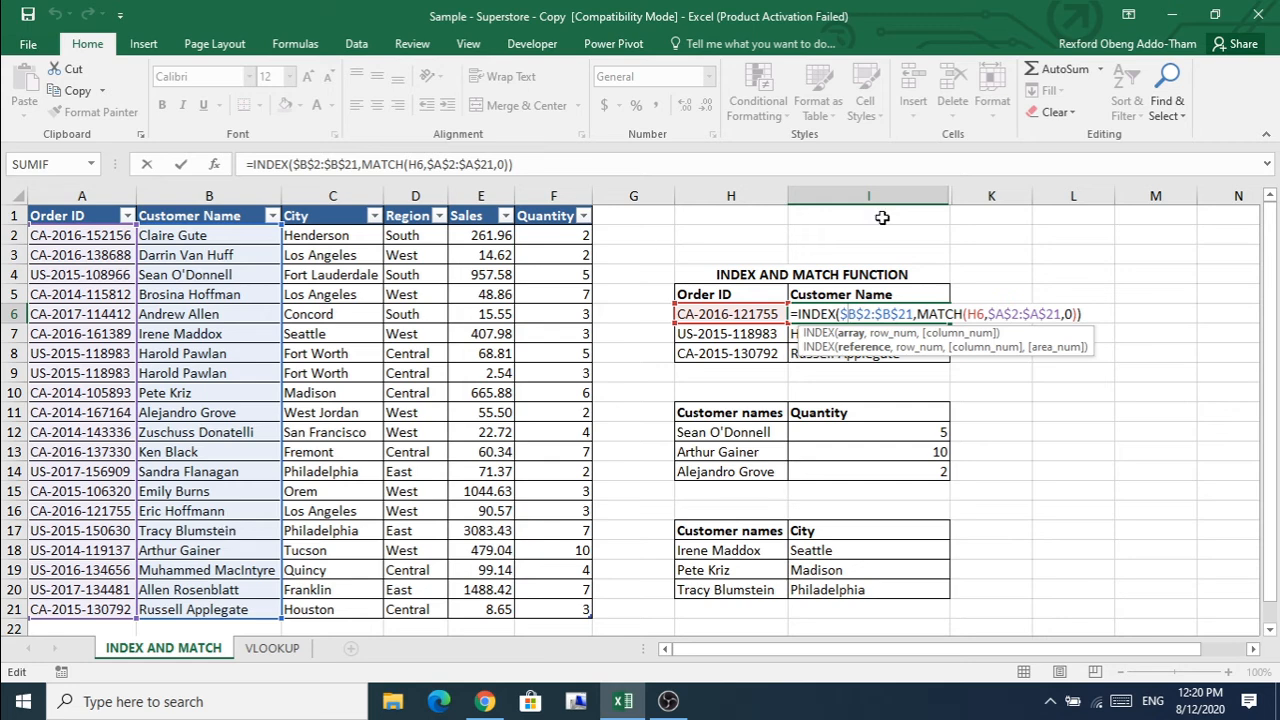
pyautogui.click(978, 314)
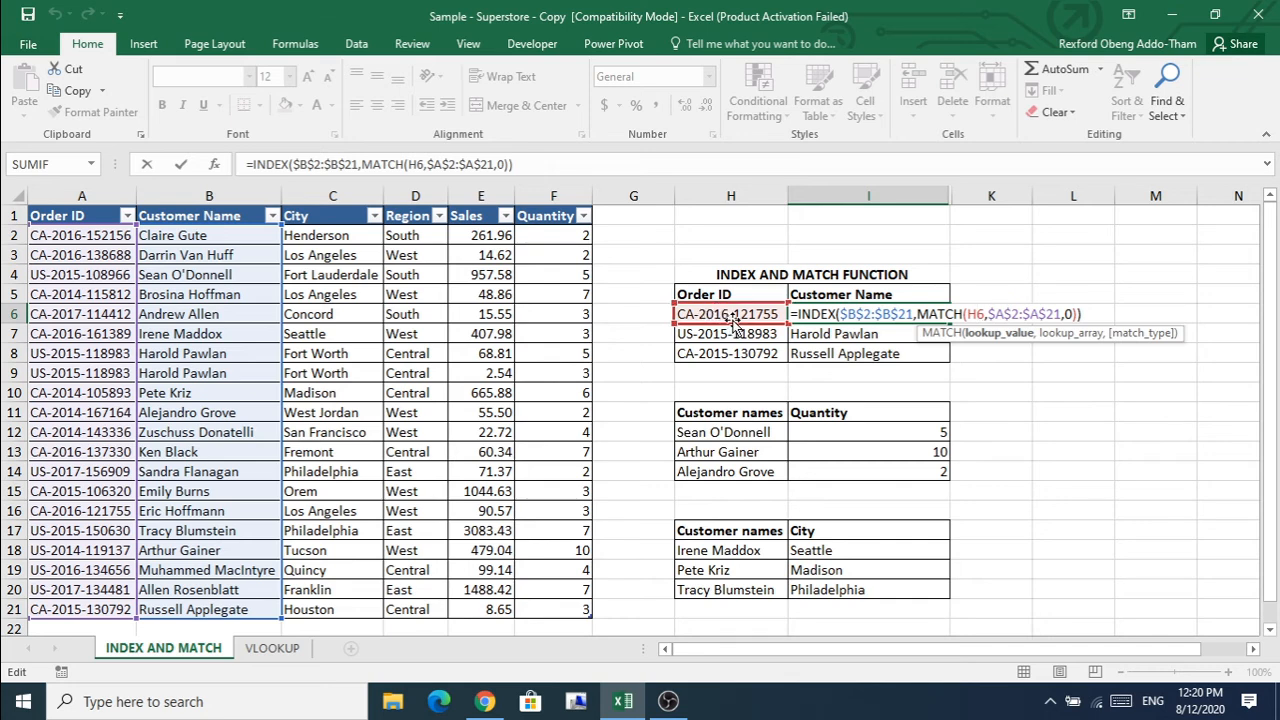
pyautogui.click(1006, 314)
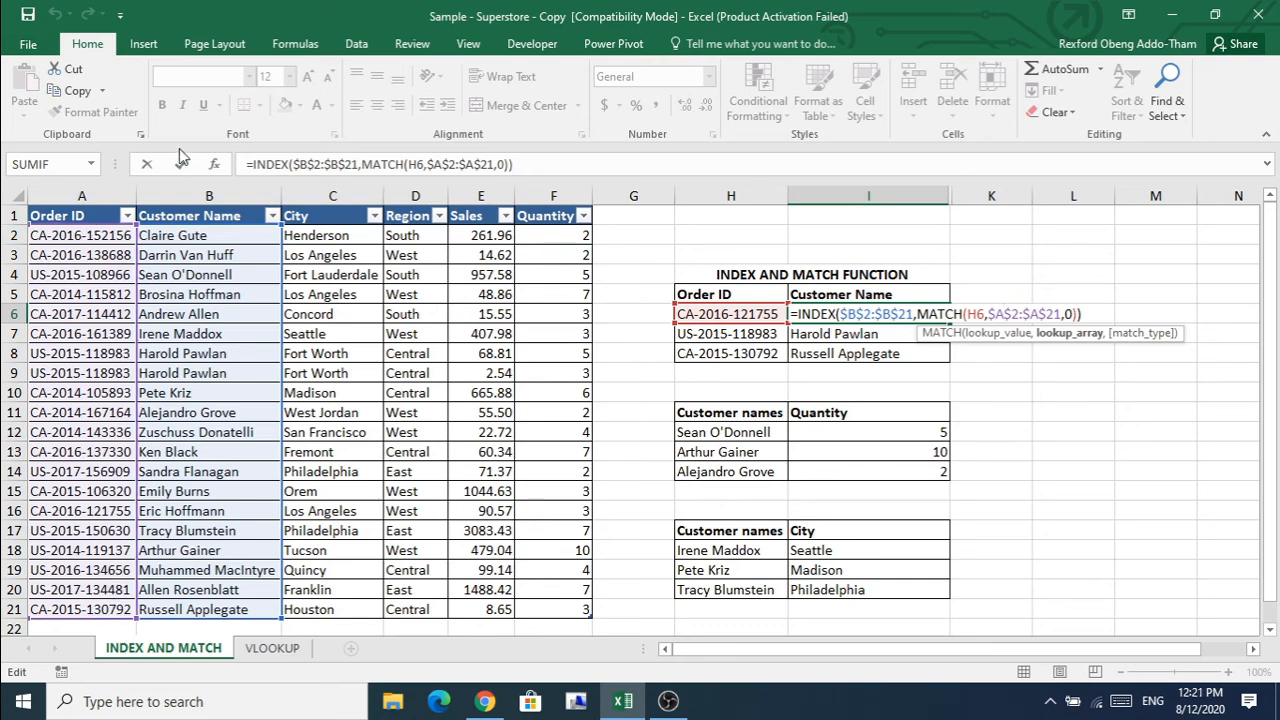
pyautogui.click(1070, 313)
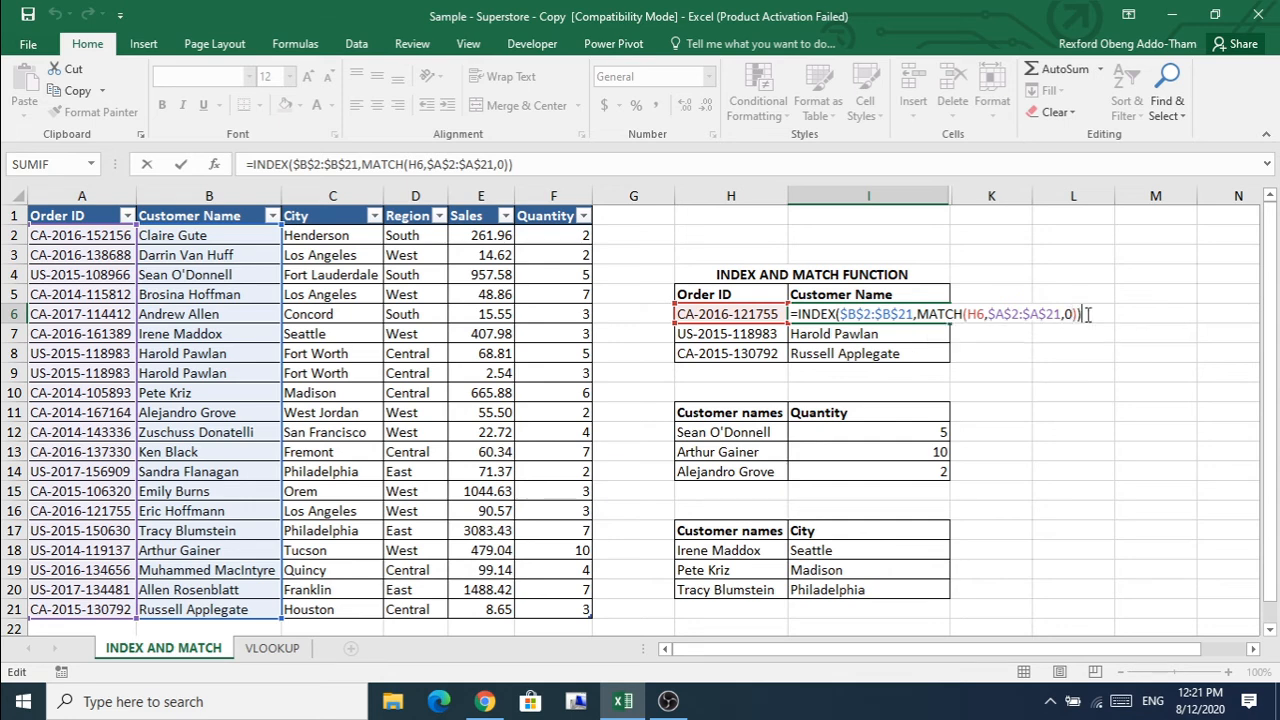
pyautogui.press('Return')
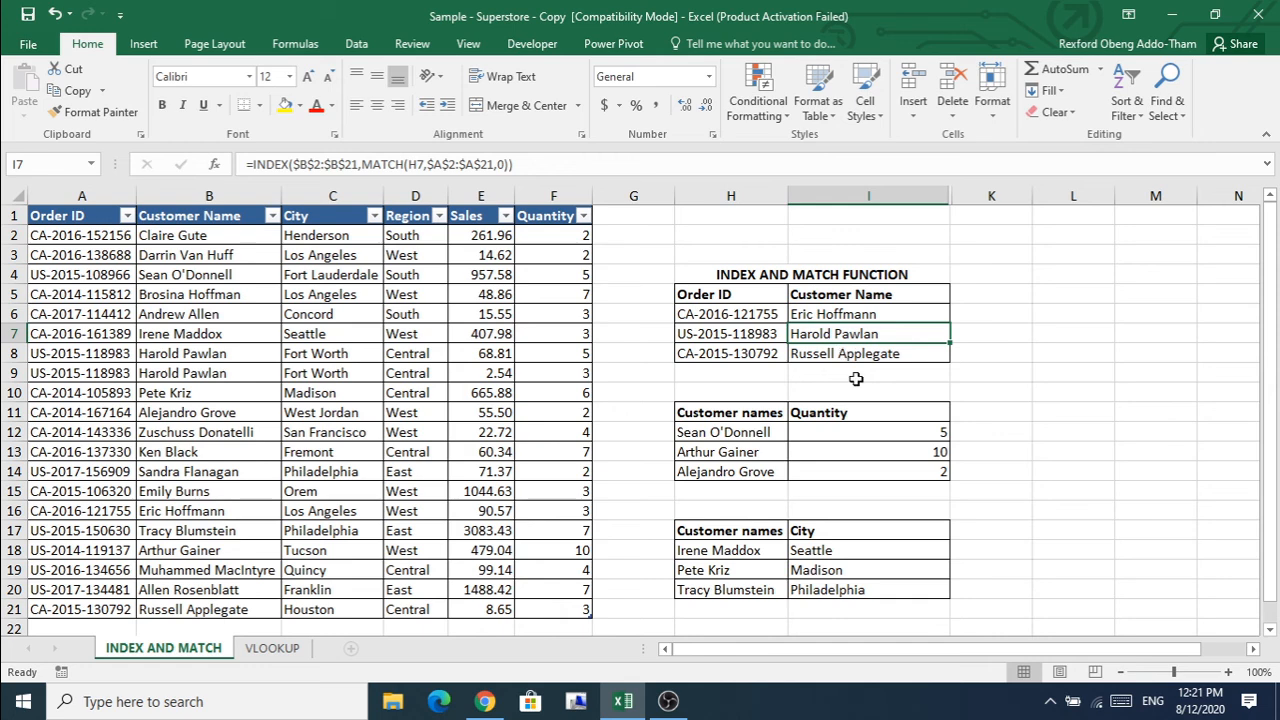